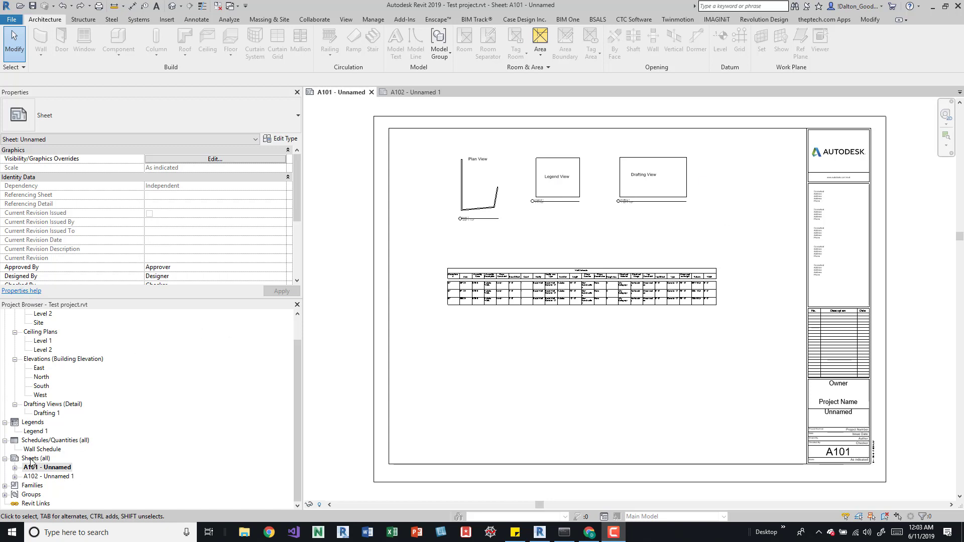
Create new sheet A104 from the Sheets (all) menu with the title block set to None.
{"action": "right_click", "coordinate": [35, 458]}
{"action": "left_click", "coordinate": [68, 381]}
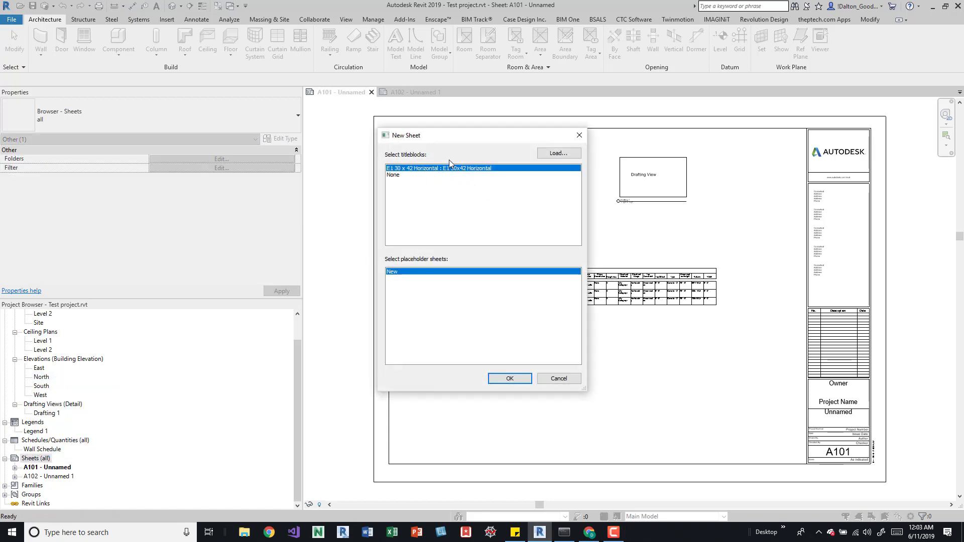
{"action": "left_click", "coordinate": [396, 176]}
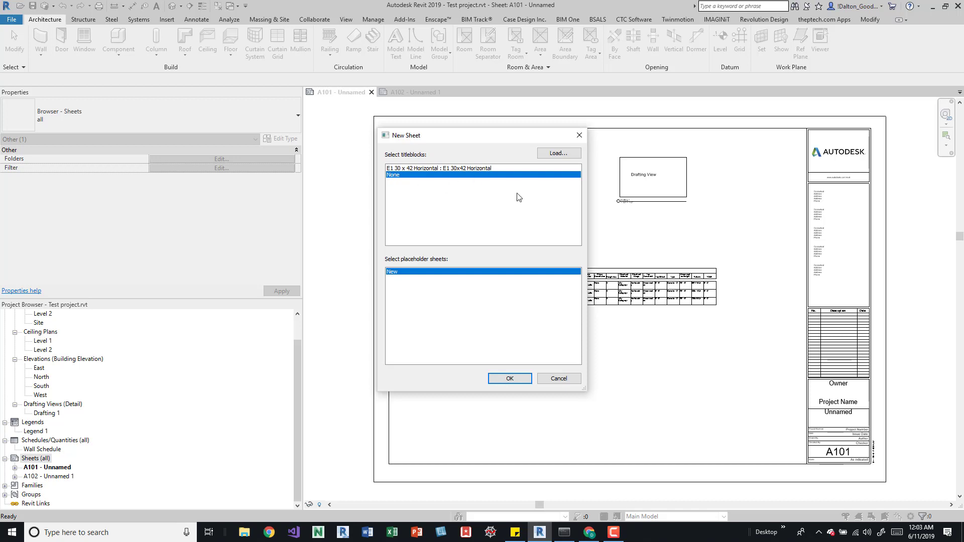
{"action": "left_click", "coordinate": [509, 379]}
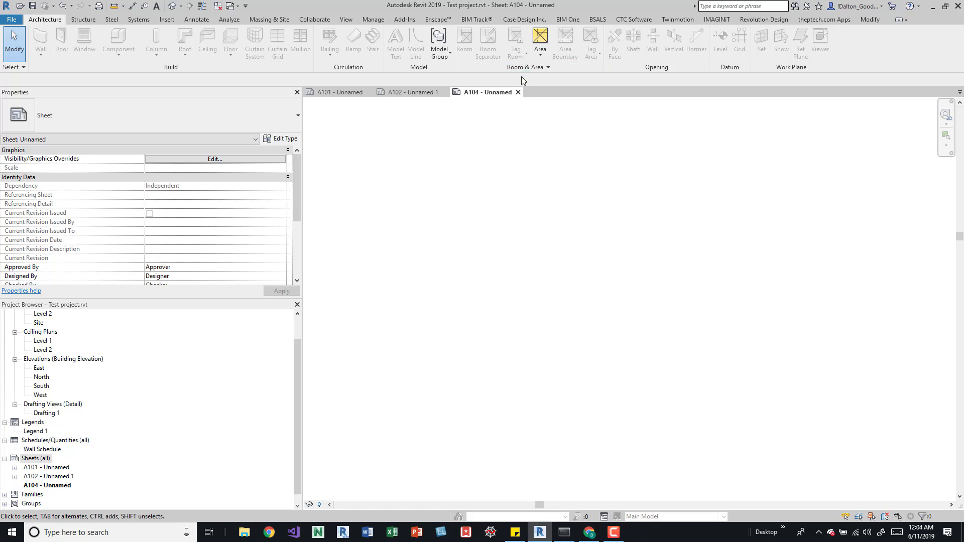
Close sheet A104 and move between sheets A101 and A102, ending on A102.
{"action": "left_click", "coordinate": [519, 92]}
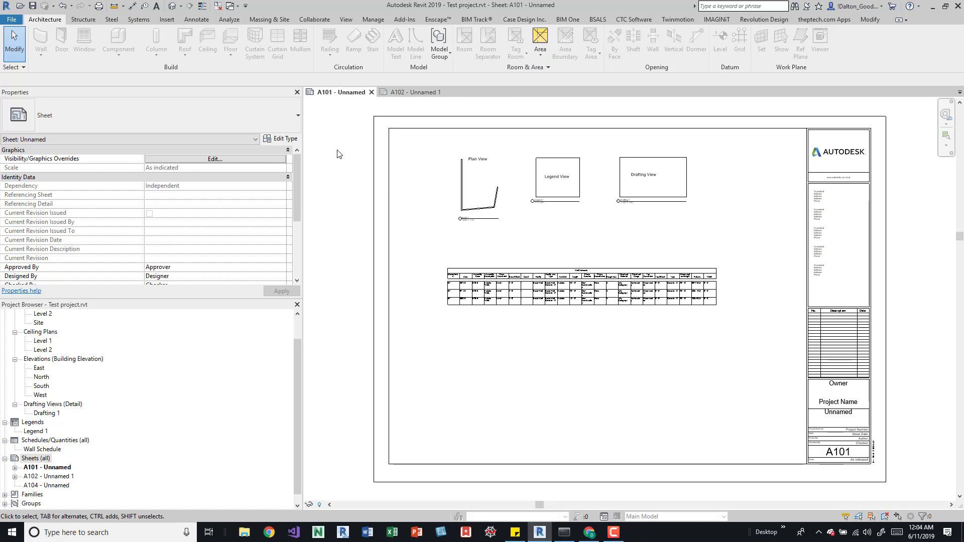
{"action": "left_click", "coordinate": [423, 93]}
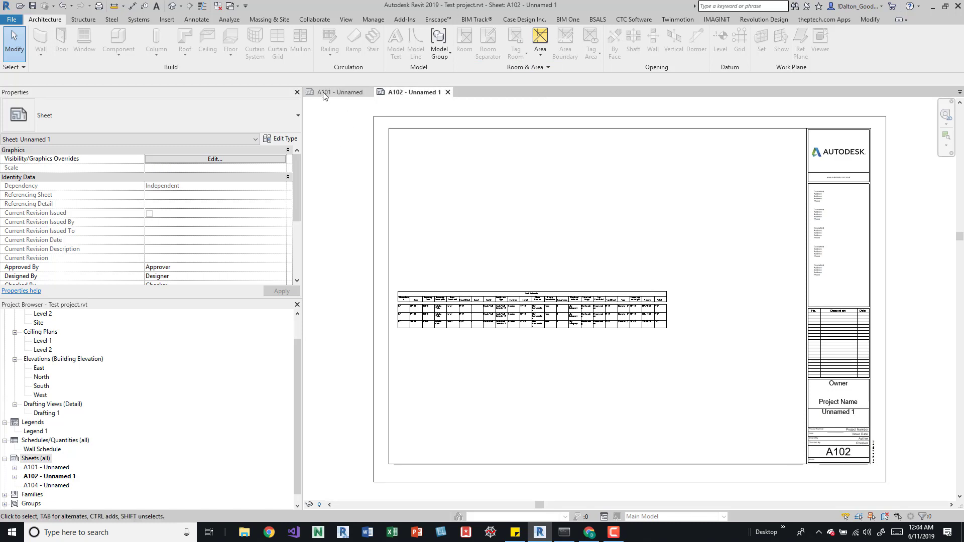
{"action": "left_click", "coordinate": [340, 93]}
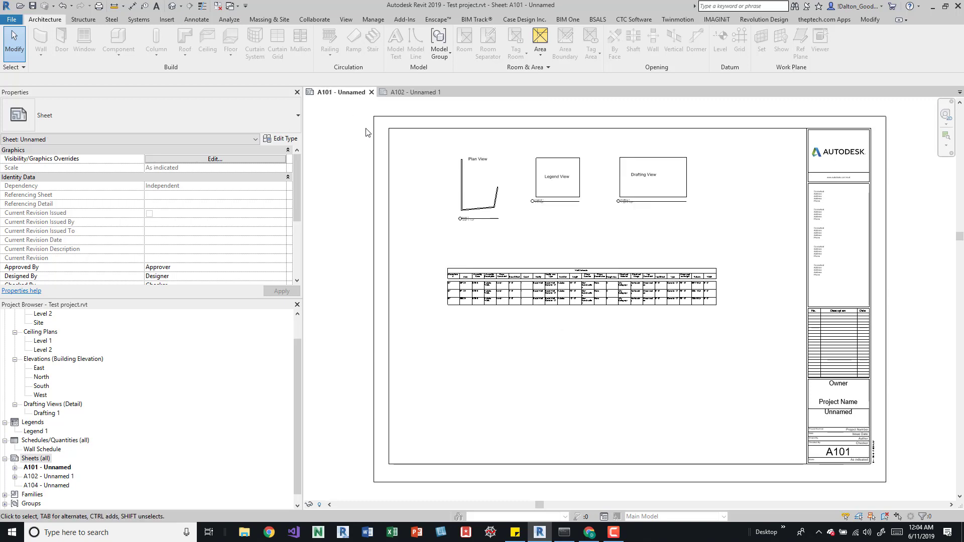
{"action": "left_click", "coordinate": [404, 91]}
Delete the wall schedule from sheet A102 and go back to sheet A101.
{"action": "left_click", "coordinate": [627, 299]}
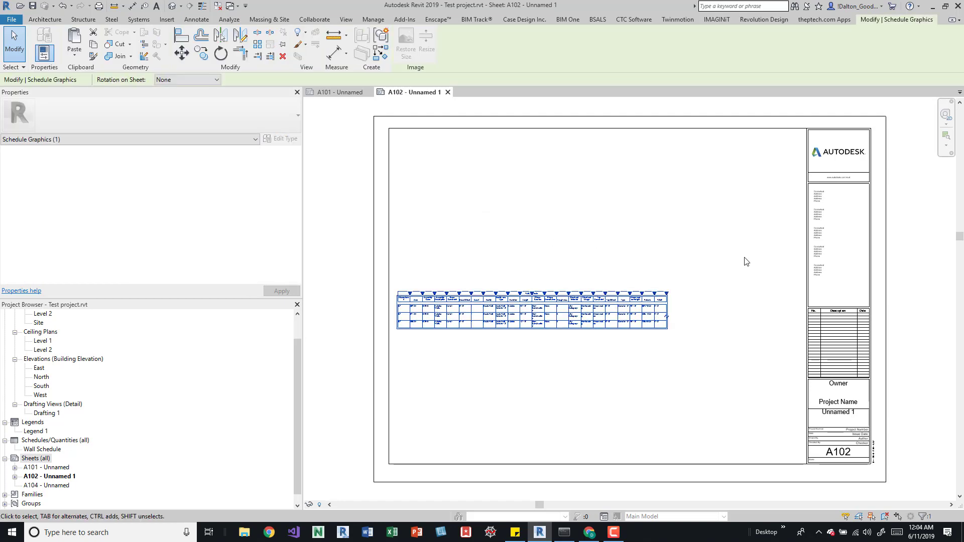
{"action": "key", "text": "Delete"}
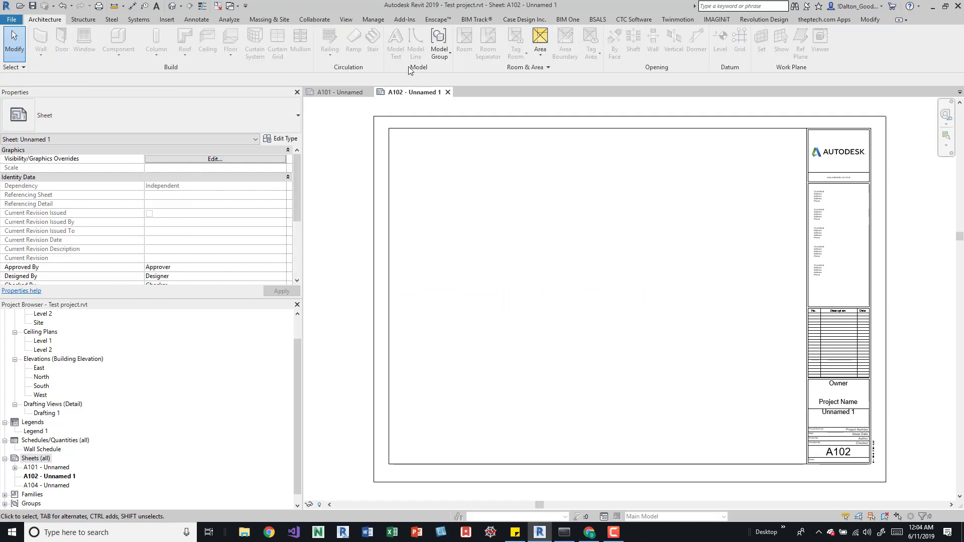
{"action": "left_click", "coordinate": [334, 92]}
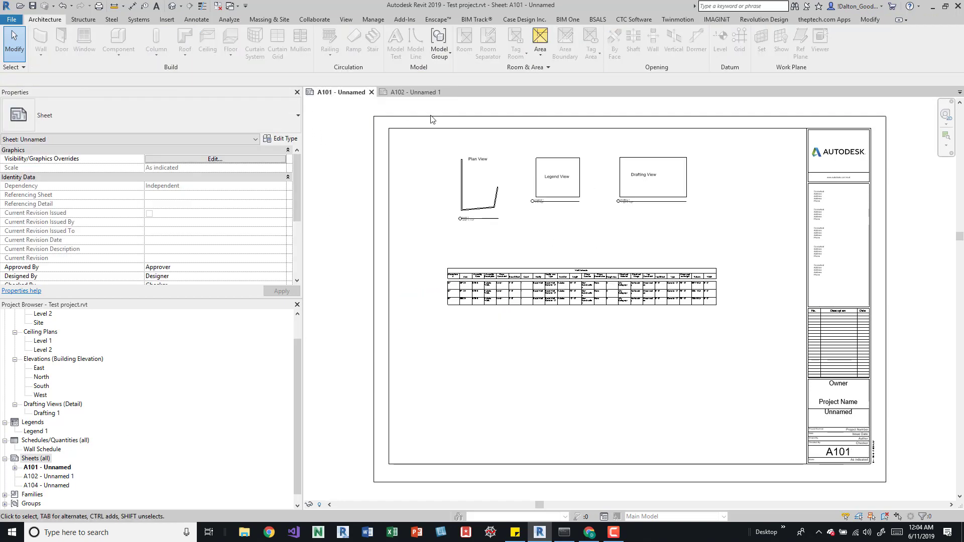
{"action": "left_click", "coordinate": [47, 468]}
{"action": "right_click", "coordinate": [47, 470]}
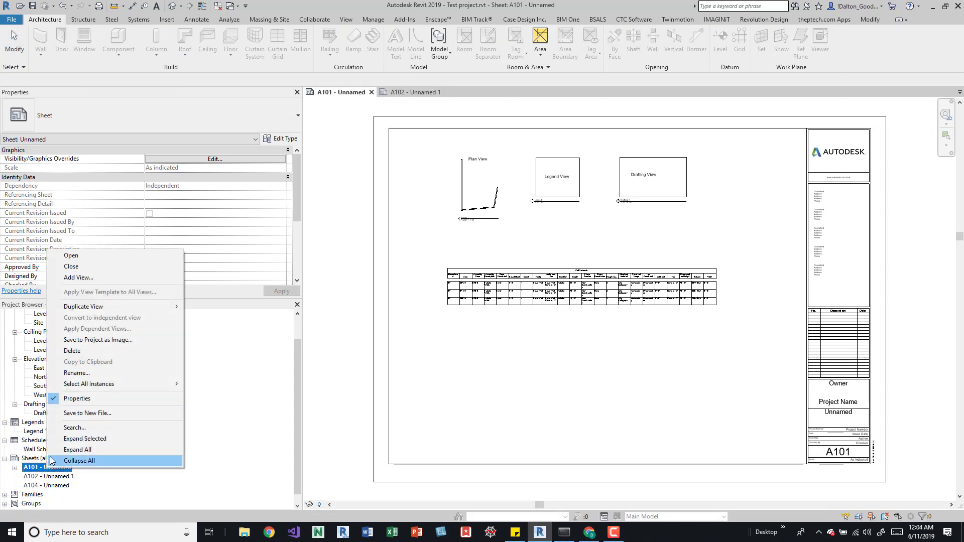
{"action": "mouse_move", "coordinate": [96, 308]}
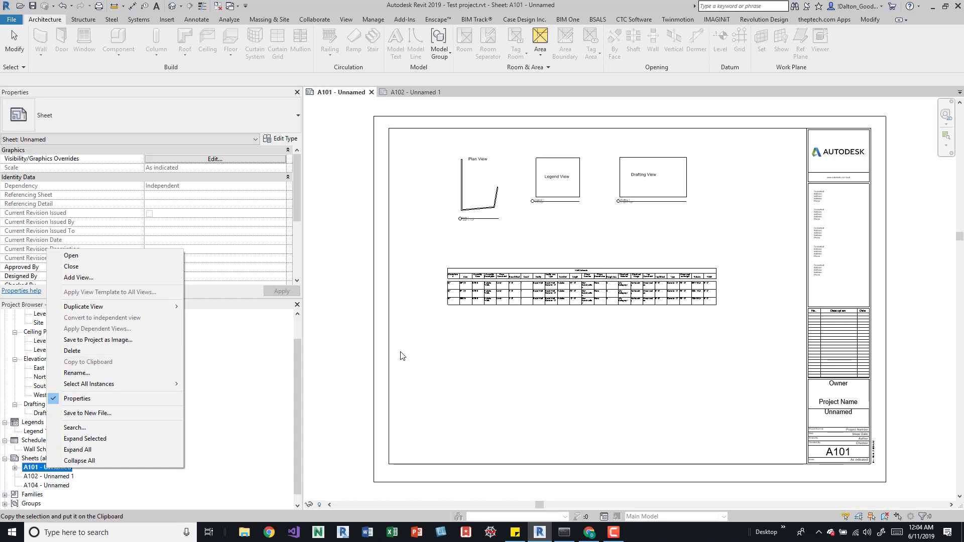
{"action": "left_click", "coordinate": [347, 313]}
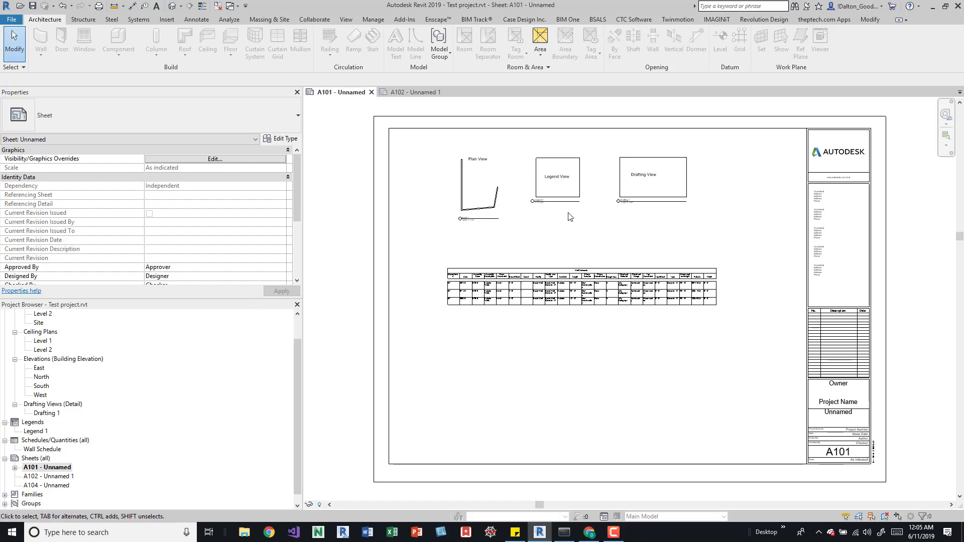
{"action": "scroll", "coordinate": [494, 211], "scroll_direction": "up", "scroll_amount": 3}
{"action": "middle_click_drag", "start_coordinate": [614, 274], "coordinate": [561, 280]}
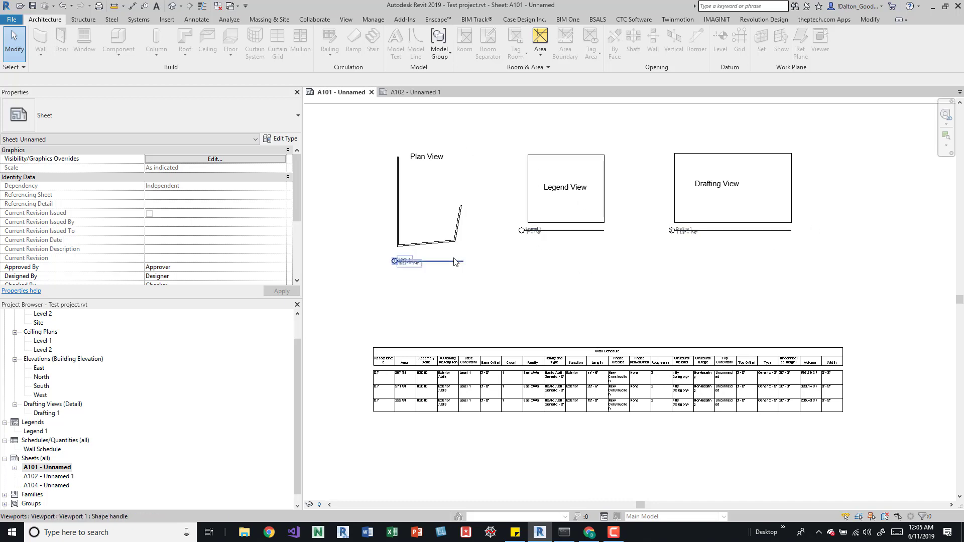
{"action": "scroll", "coordinate": [472, 201], "scroll_direction": "up", "scroll_amount": 2}
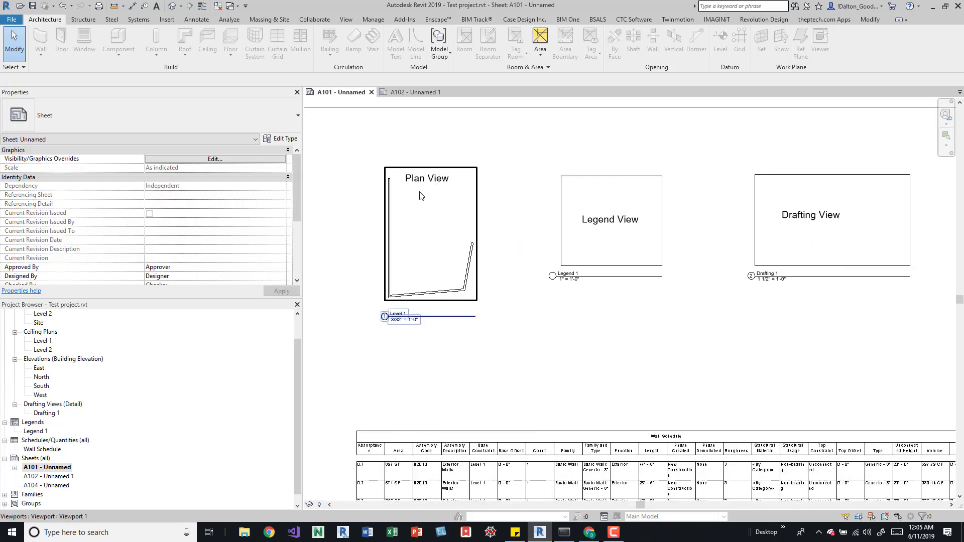
{"action": "scroll", "coordinate": [435, 226], "scroll_direction": "right", "scroll_amount": 3}
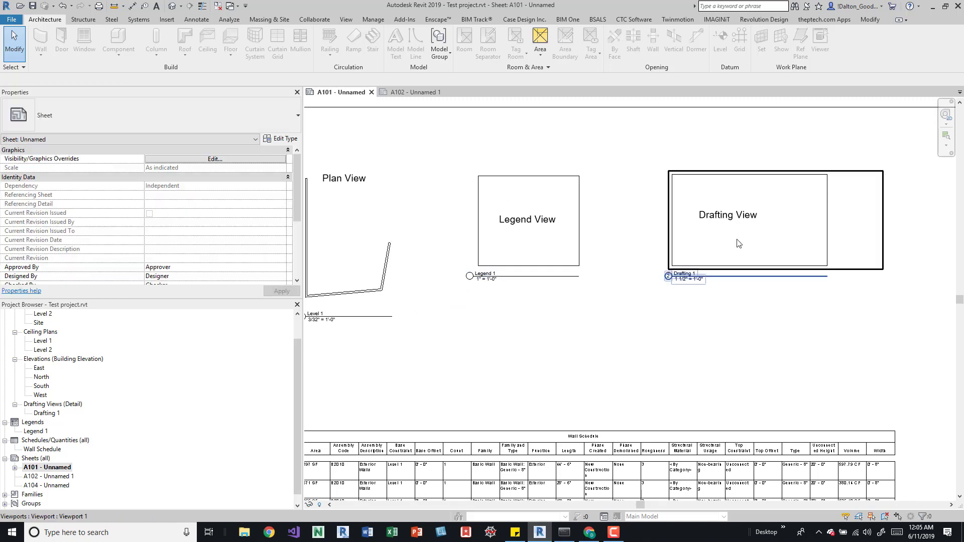
{"action": "middle_click_drag", "start_coordinate": [729, 250], "coordinate": [798, 263]}
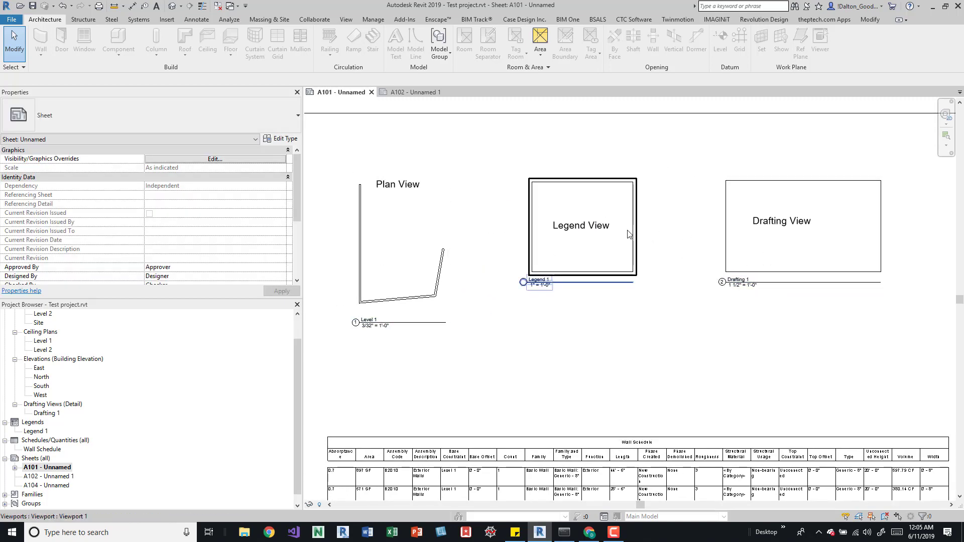
{"action": "scroll", "coordinate": [569, 226], "scroll_direction": "down", "scroll_amount": 2}
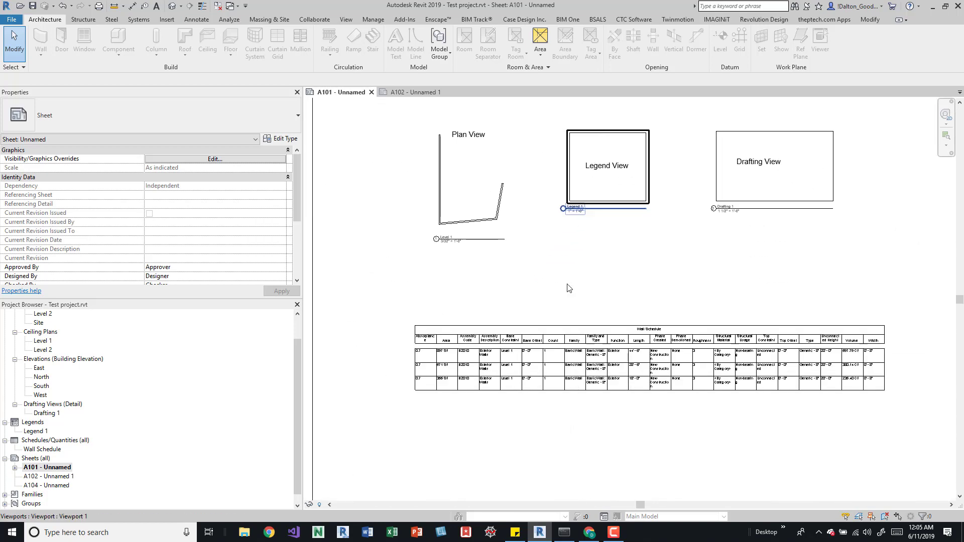
{"action": "middle_click_drag", "start_coordinate": [569, 312], "coordinate": [515, 306]}
{"action": "scroll", "coordinate": [512, 308], "scroll_direction": "down", "scroll_amount": 2}
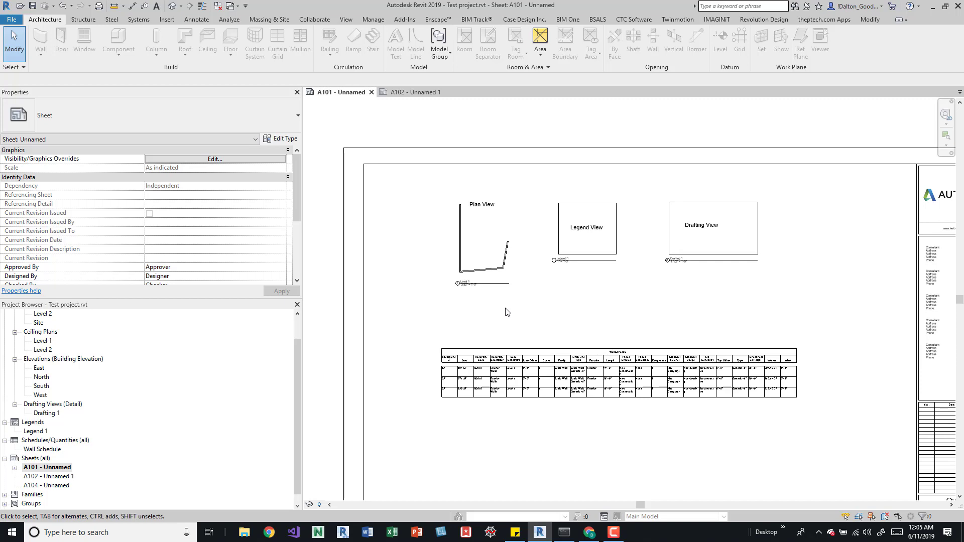
{"action": "scroll", "coordinate": [505, 310], "scroll_direction": "up", "scroll_amount": 3}
{"action": "left_click", "coordinate": [461, 213]}
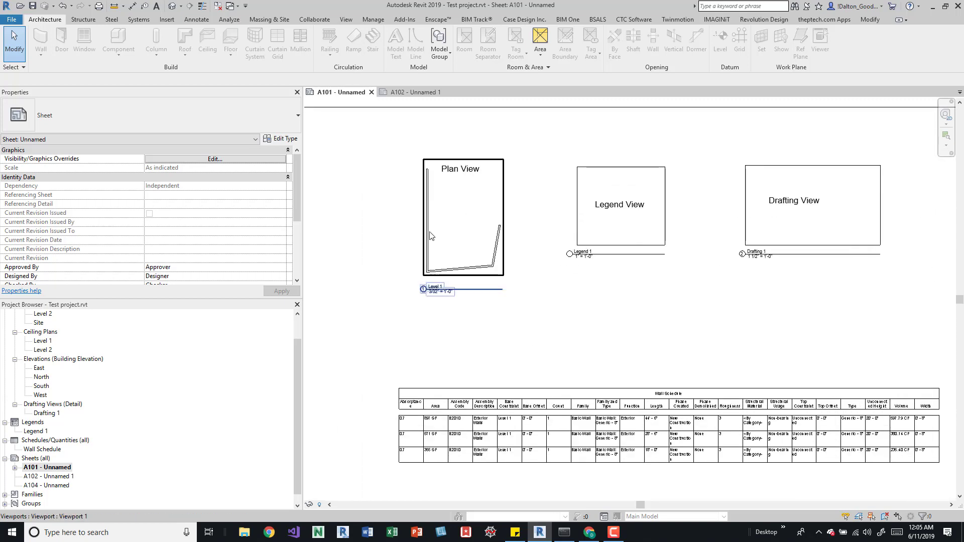
{"action": "key", "text": "Escape"}
{"action": "scroll", "coordinate": [69, 401], "scroll_direction": "up", "scroll_amount": 3}
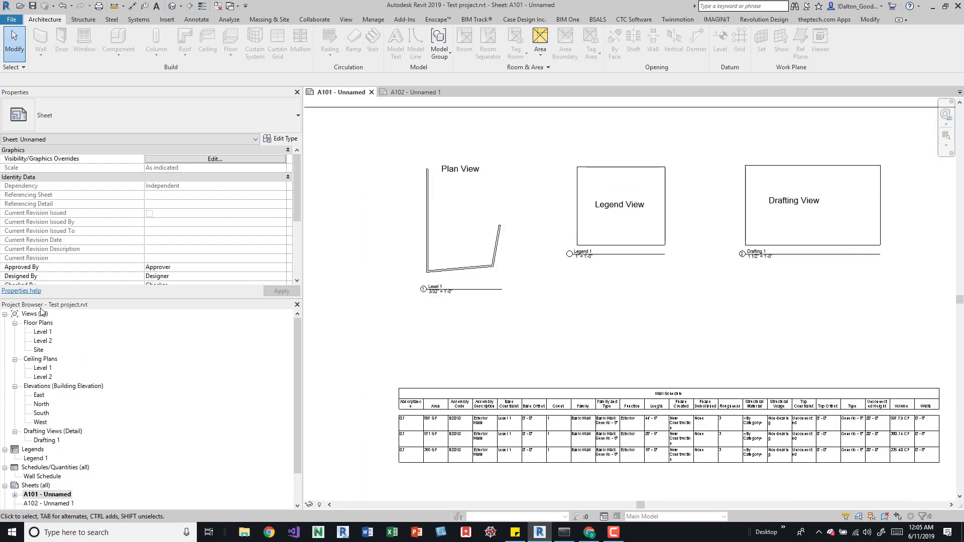
Show the View tools and browse the Plan Views dropdown without creating a view.
{"action": "left_click", "coordinate": [348, 20]}
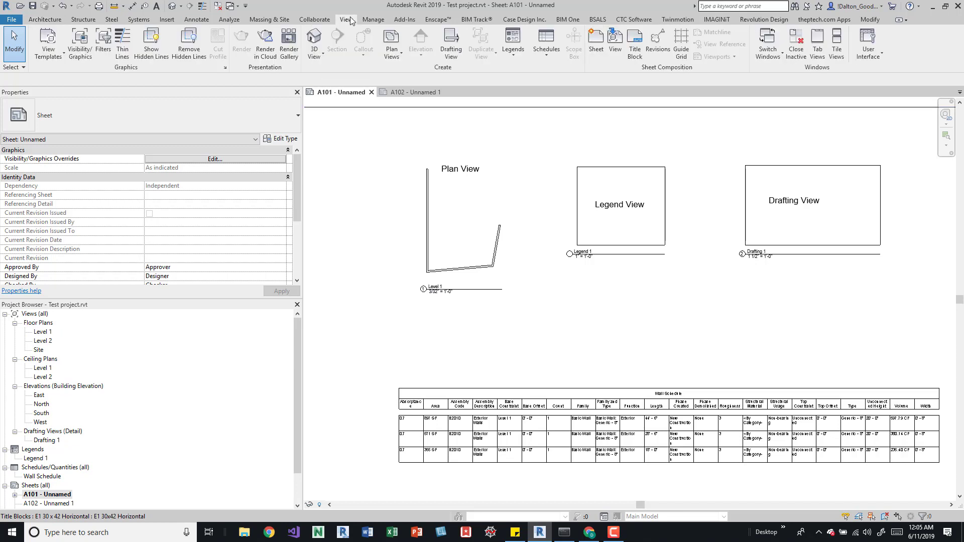
{"action": "left_click", "coordinate": [392, 48]}
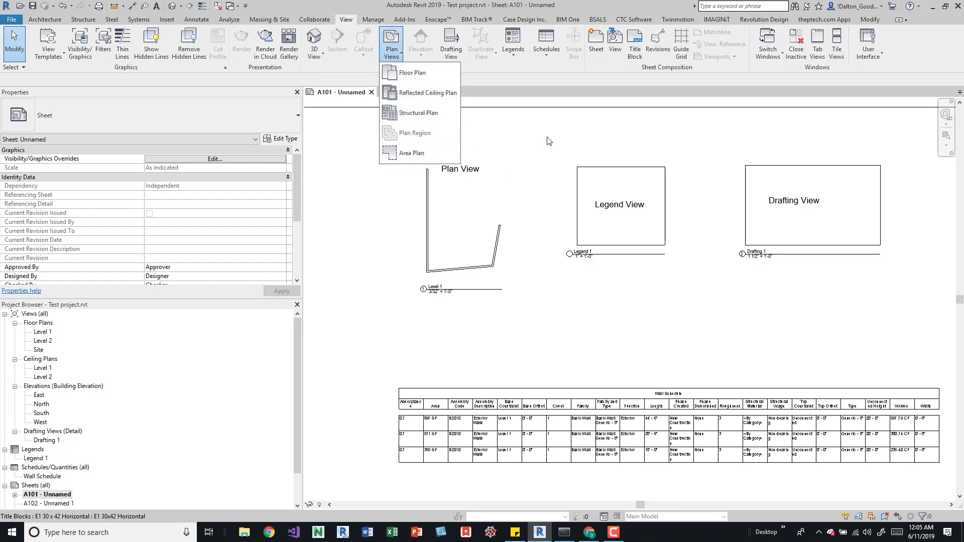
{"action": "left_click", "coordinate": [561, 138]}
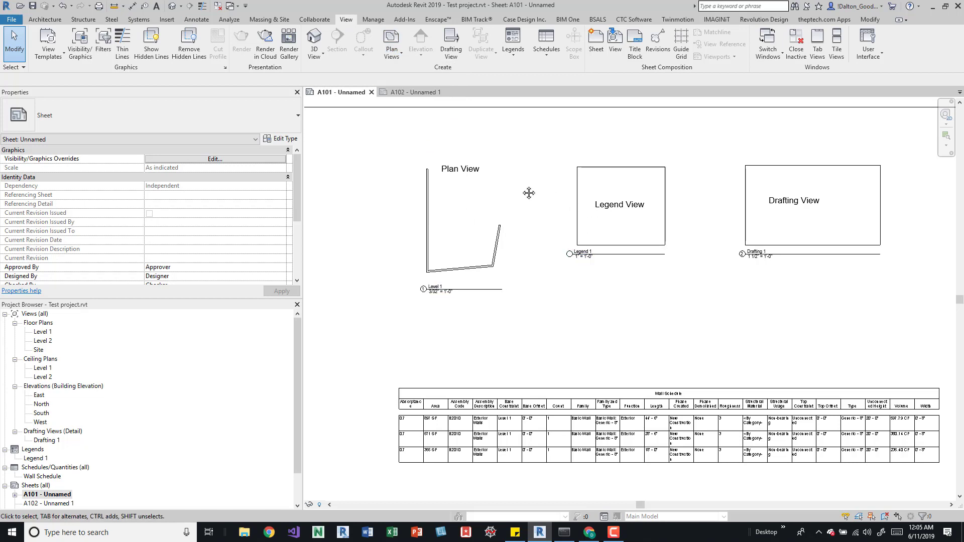
Bring up the Legends options in the Project Browser, dismiss them, and show the whole title block.
{"action": "middle_click_drag", "start_coordinate": [522, 191], "coordinate": [497, 189]}
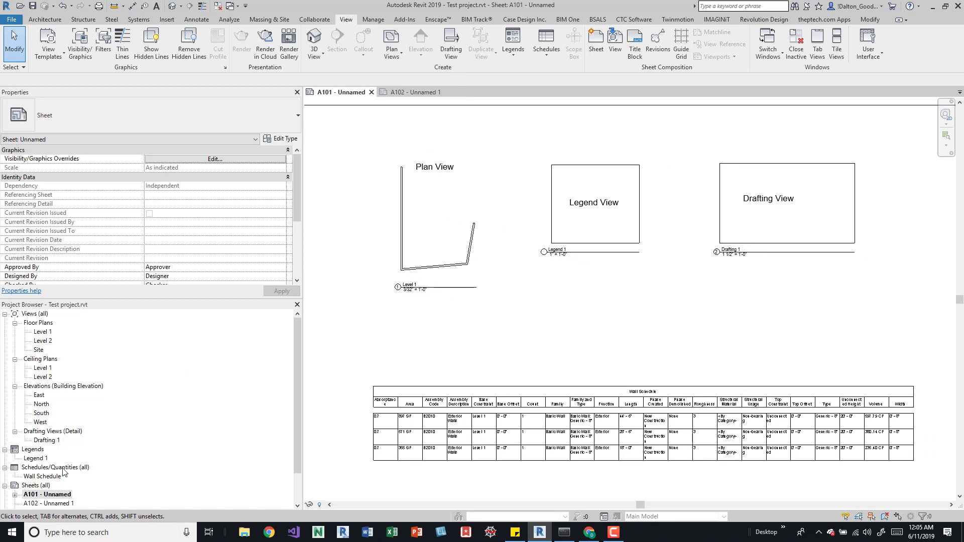
{"action": "scroll", "coordinate": [63, 431], "scroll_direction": "down", "scroll_amount": 1}
{"action": "right_click", "coordinate": [24, 443]}
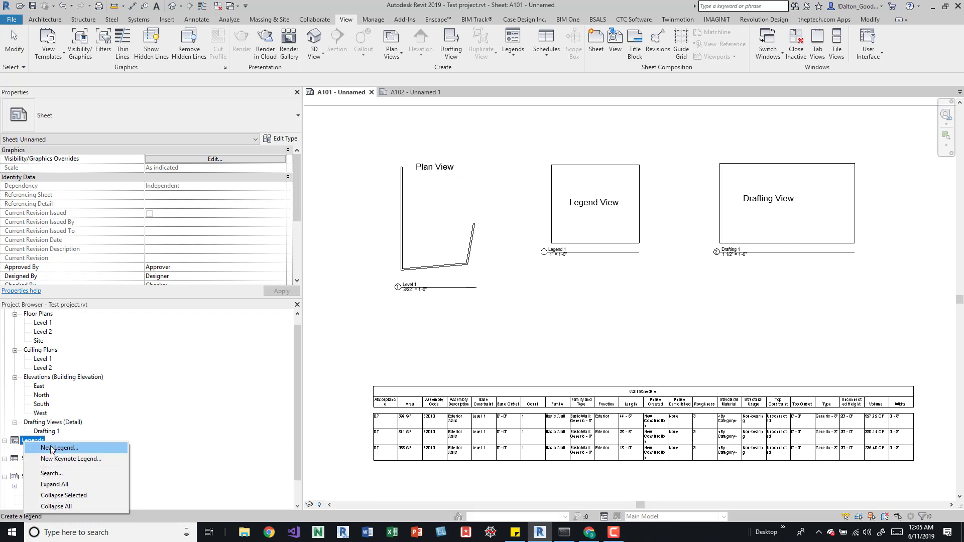
{"action": "key", "text": "Escape"}
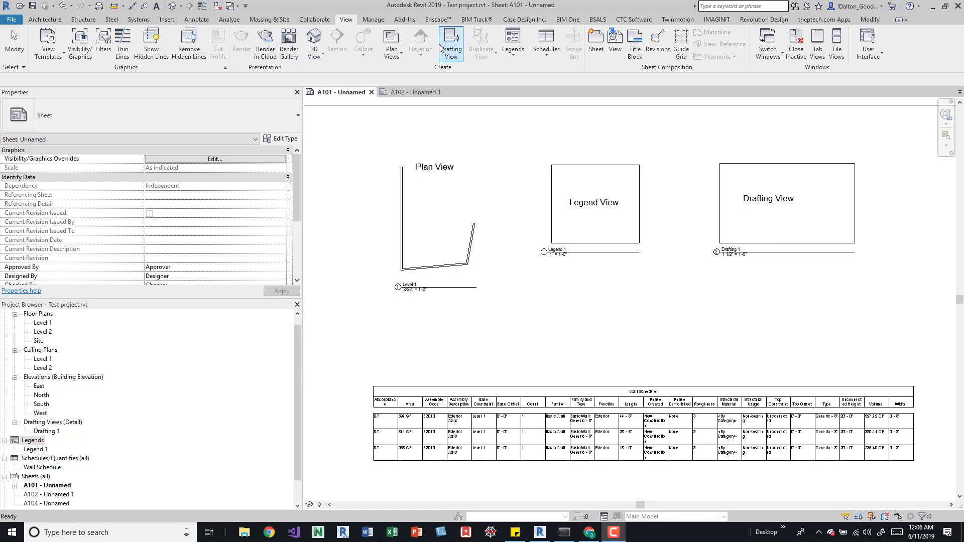
{"action": "key", "text": "Escape"}
{"action": "scroll", "coordinate": [569, 186], "scroll_direction": "down", "scroll_amount": 5}
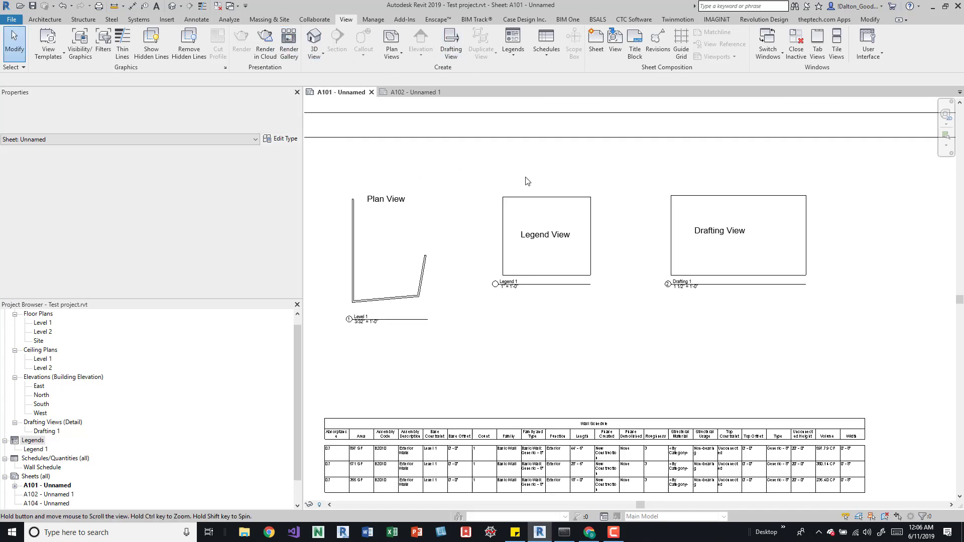
Return to sheet A101 and frame the legend and wall schedule area.
{"action": "scroll", "coordinate": [569, 186], "scroll_direction": "up", "scroll_amount": 2}
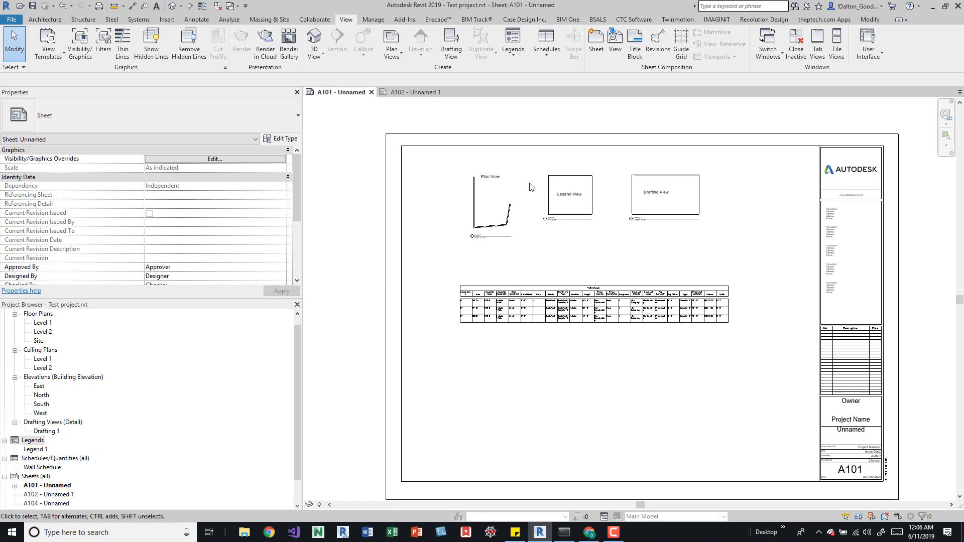
{"action": "middle_click_drag", "start_coordinate": [693, 173], "coordinate": [693, 224]}
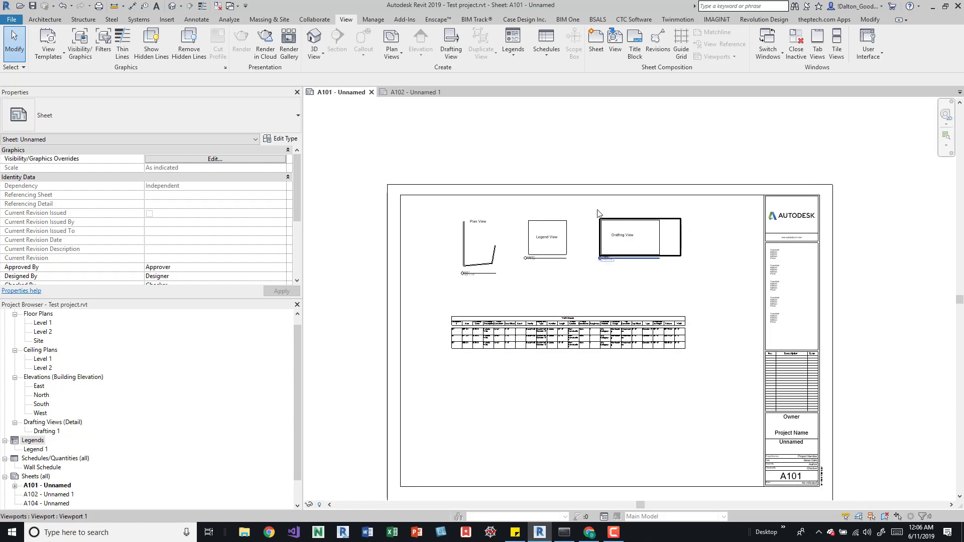
{"action": "left_click", "coordinate": [402, 93]}
{"action": "left_click", "coordinate": [351, 92]}
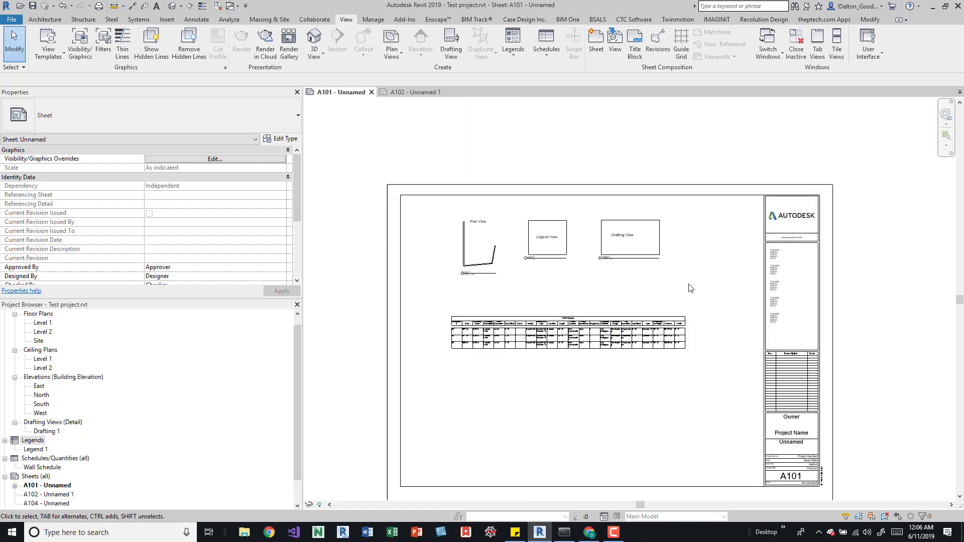
{"action": "left_click", "coordinate": [525, 354]}
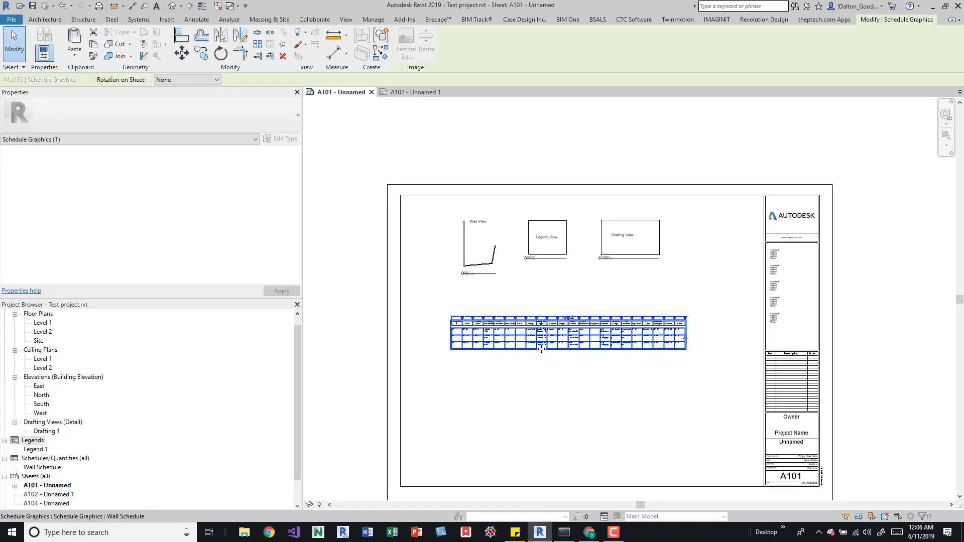
{"action": "left_click", "coordinate": [613, 303]}
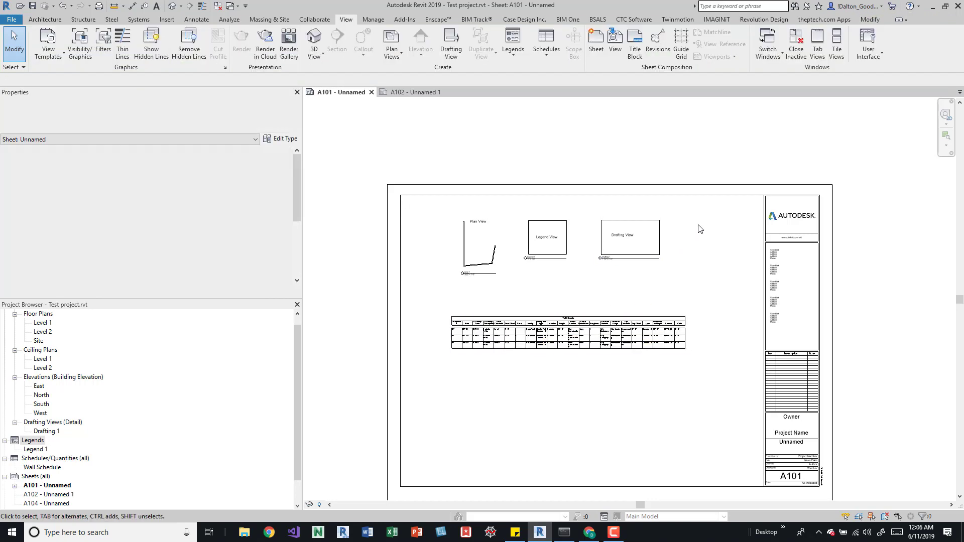
Copy the A101 viewports, then the viewports plus wall schedule, to the clipboard.
{"action": "left_click_drag", "start_coordinate": [698, 224], "coordinate": [399, 274]}
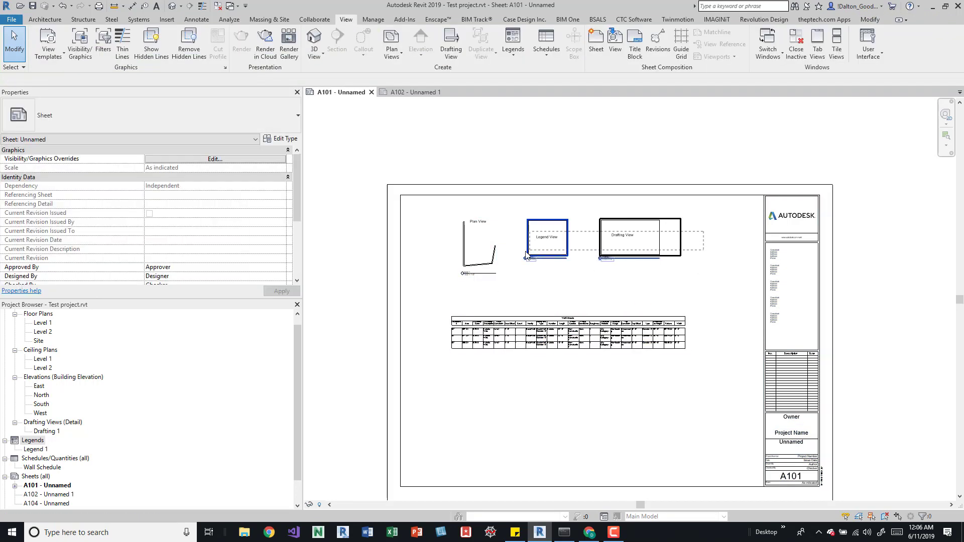
{"action": "key", "text": "ctrl+c"}
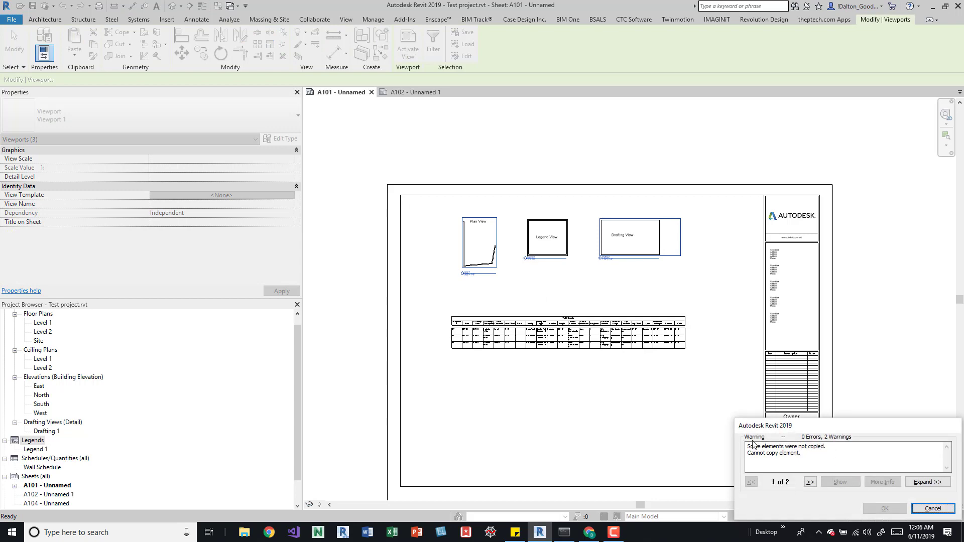
{"action": "key", "text": "Escape"}
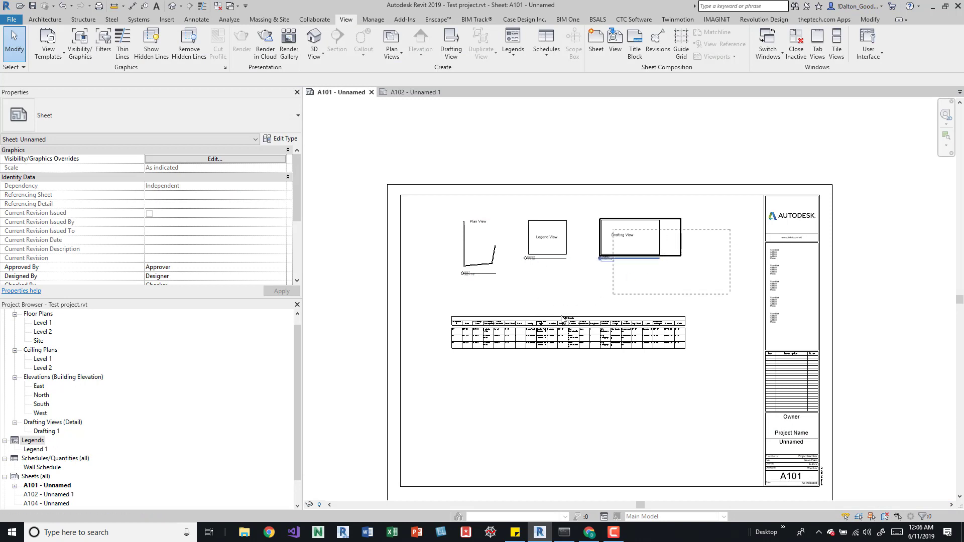
{"action": "left_click_drag", "start_coordinate": [731, 230], "coordinate": [451, 383]}
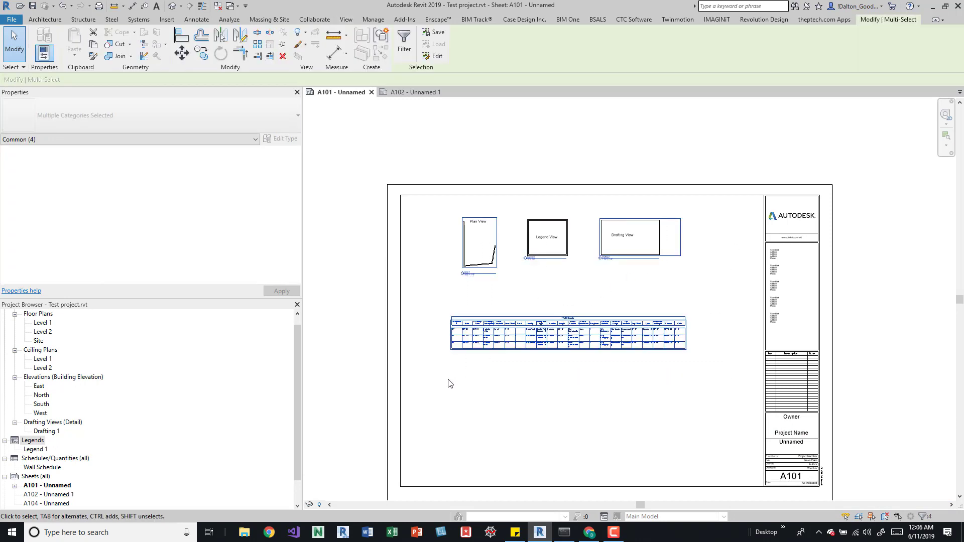
{"action": "key", "text": "ctrl+c"}
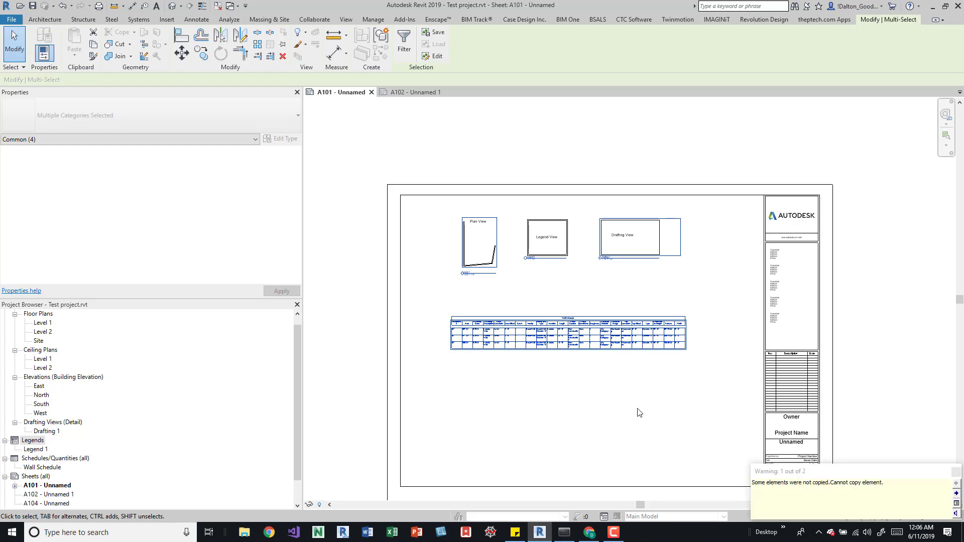
Paste the copied wall schedule onto sheet A102 with Ctrl+V and zoom to check it.
{"action": "left_click", "coordinate": [627, 388]}
{"action": "left_click", "coordinate": [416, 95]}
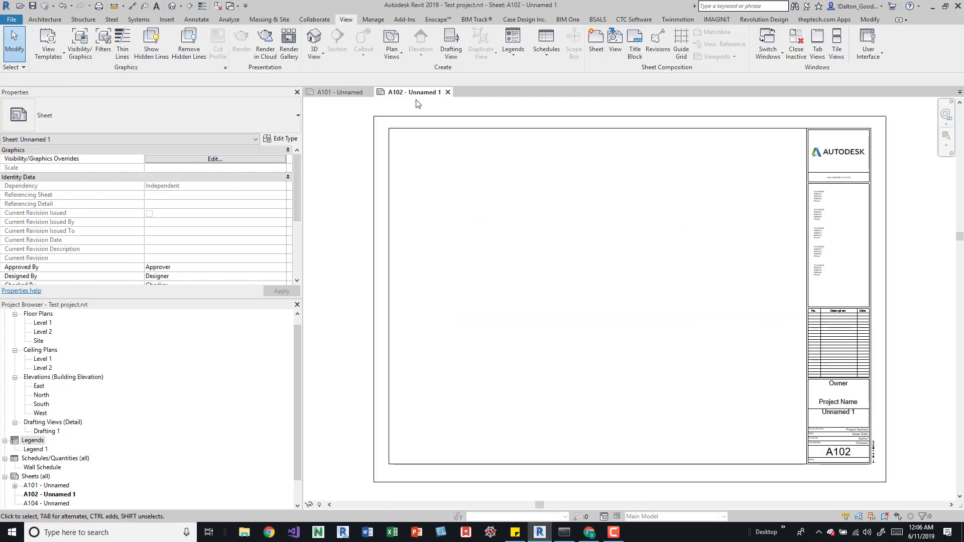
{"action": "key", "text": "ctrl+v"}
{"action": "left_click", "coordinate": [542, 282]}
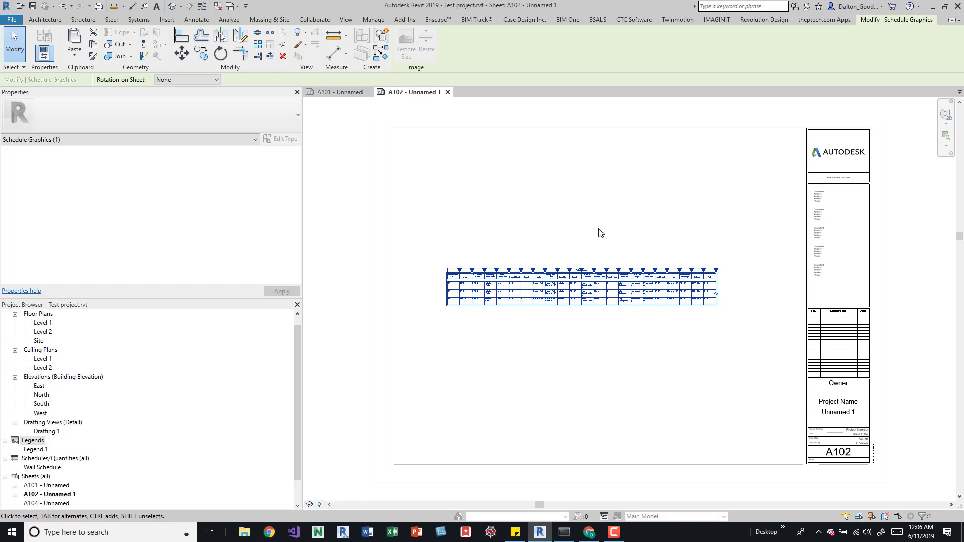
{"action": "left_click", "coordinate": [599, 233]}
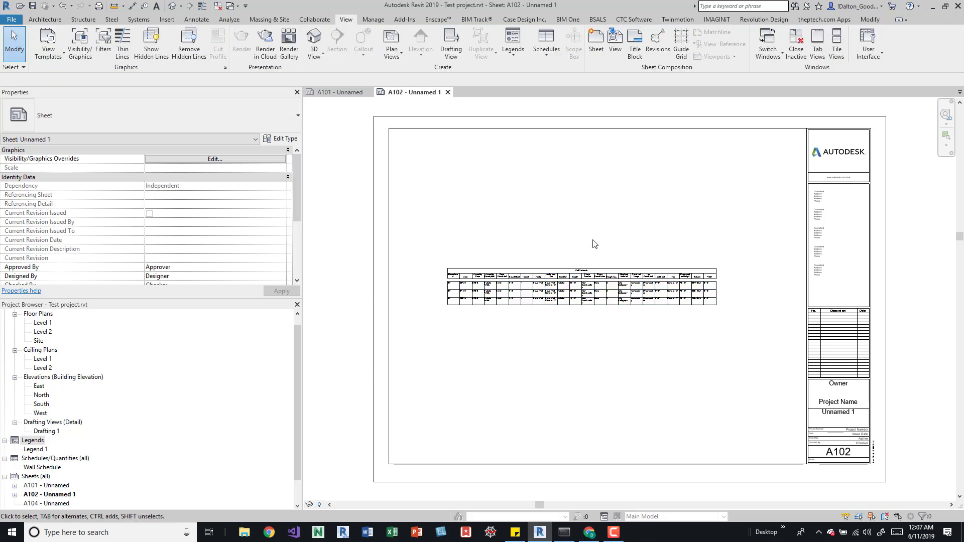
{"action": "scroll", "coordinate": [595, 246], "scroll_direction": "up", "scroll_amount": 1}
{"action": "scroll", "coordinate": [595, 246], "scroll_direction": "up", "scroll_amount": 4}
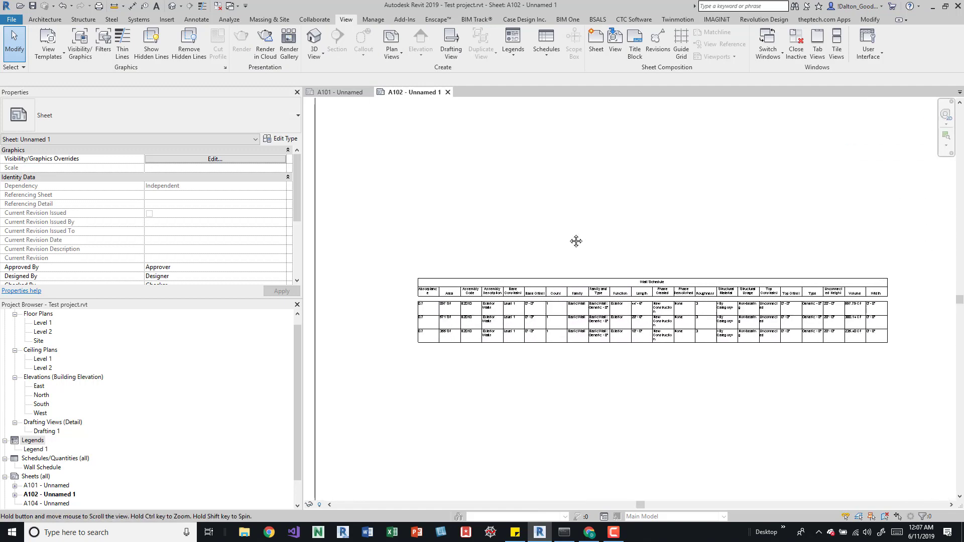
{"action": "scroll", "coordinate": [563, 234], "scroll_direction": "down", "scroll_amount": 2}
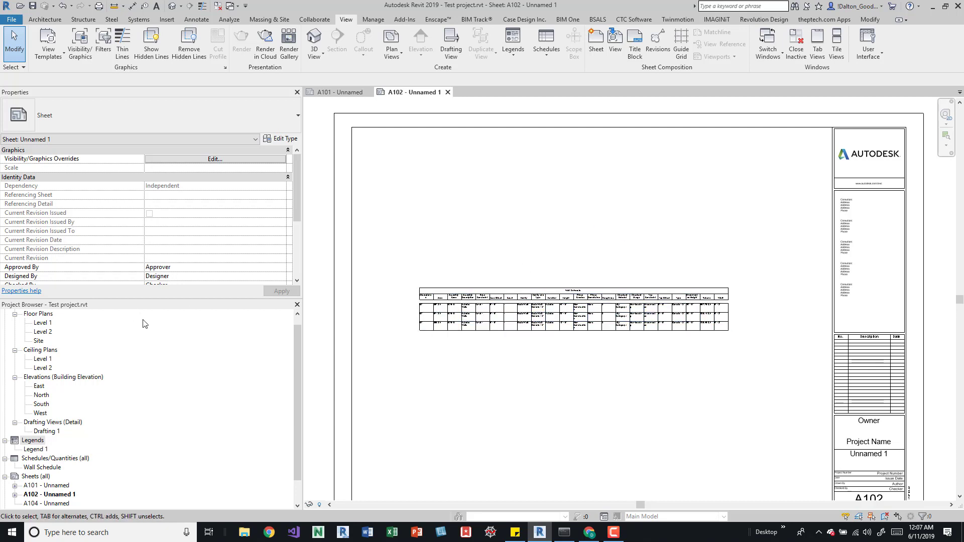
{"action": "scroll", "coordinate": [120, 420], "scroll_direction": "down", "scroll_amount": 3}
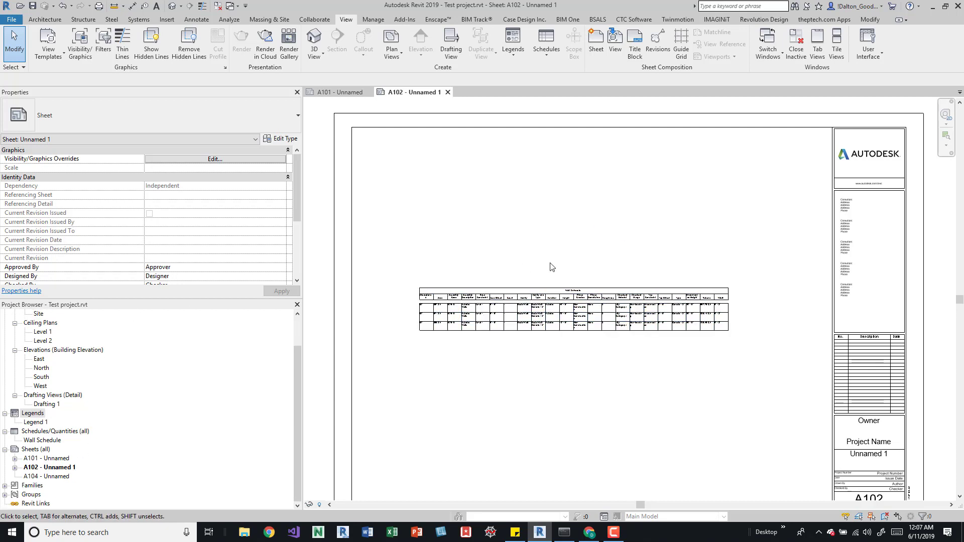
Delete the pasted schedule and place Wall Schedule from the Project Browser onto A102.
{"action": "left_click_drag", "start_coordinate": [577, 239], "coordinate": [498, 362]}
{"action": "key", "text": "Delete"}
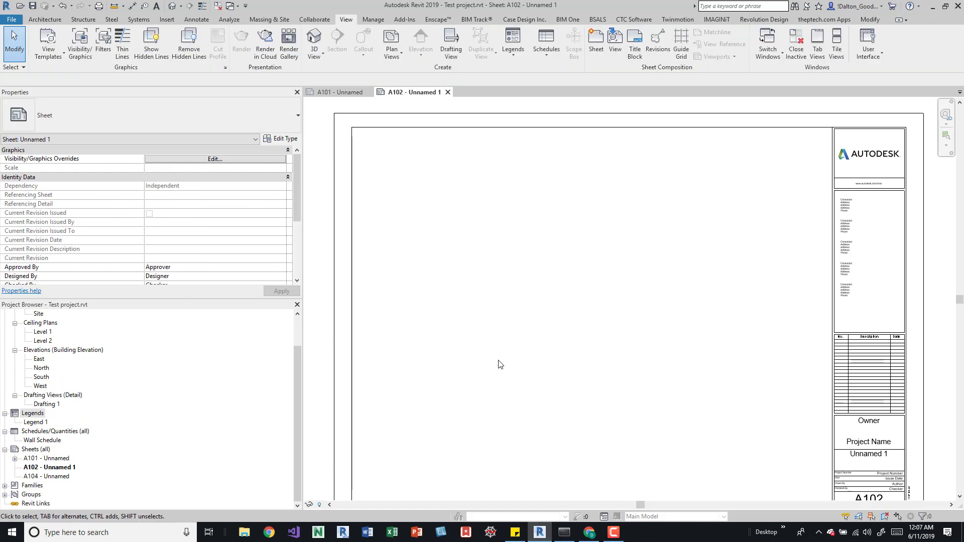
{"action": "left_click", "coordinate": [44, 441]}
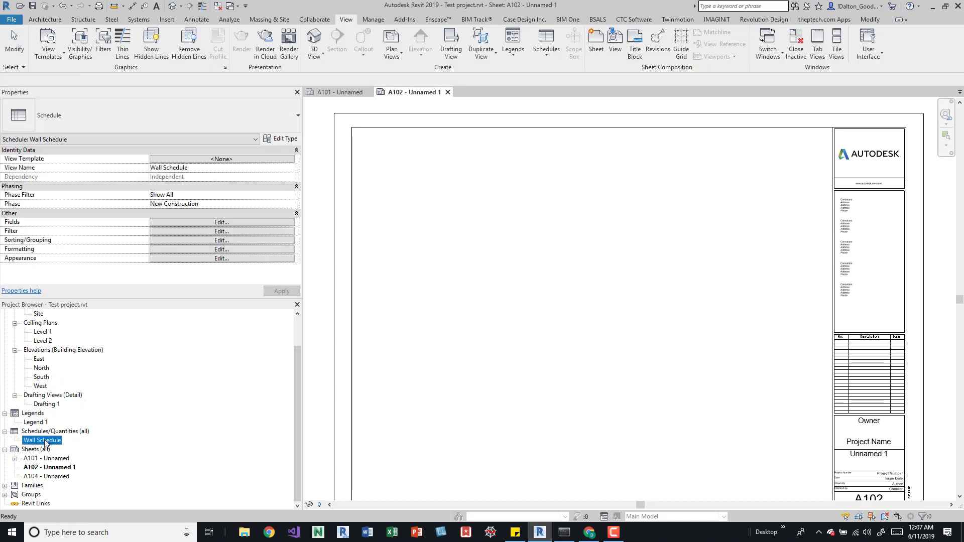
{"action": "left_click_drag", "start_coordinate": [44, 440], "coordinate": [560, 346]}
{"action": "left_click", "coordinate": [674, 370]}
{"action": "left_click", "coordinate": [647, 281]}
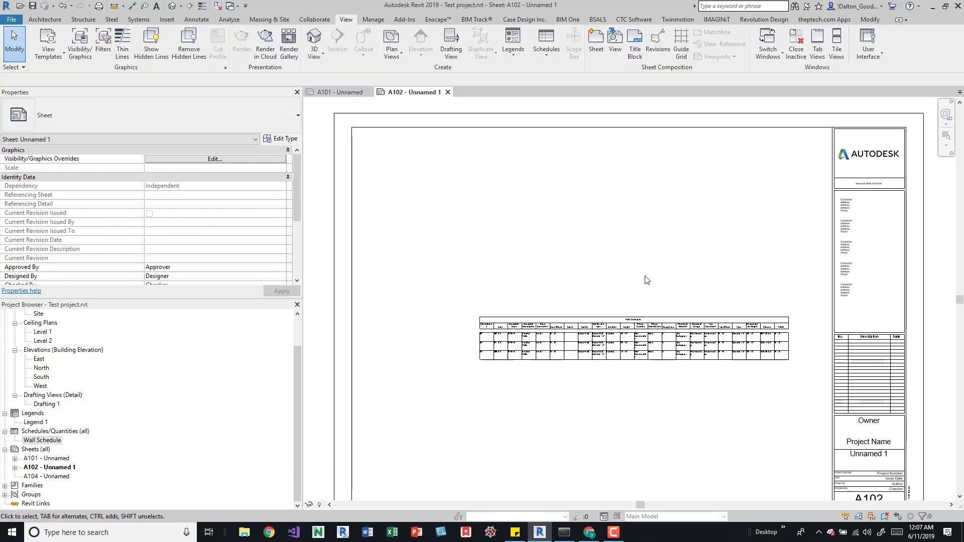
Undo that placement and re-place the Wall Schedule higher and further left.
{"action": "key", "text": "ctrl+z"}
{"action": "left_click", "coordinate": [605, 216]}
{"action": "left_click", "coordinate": [602, 215]}
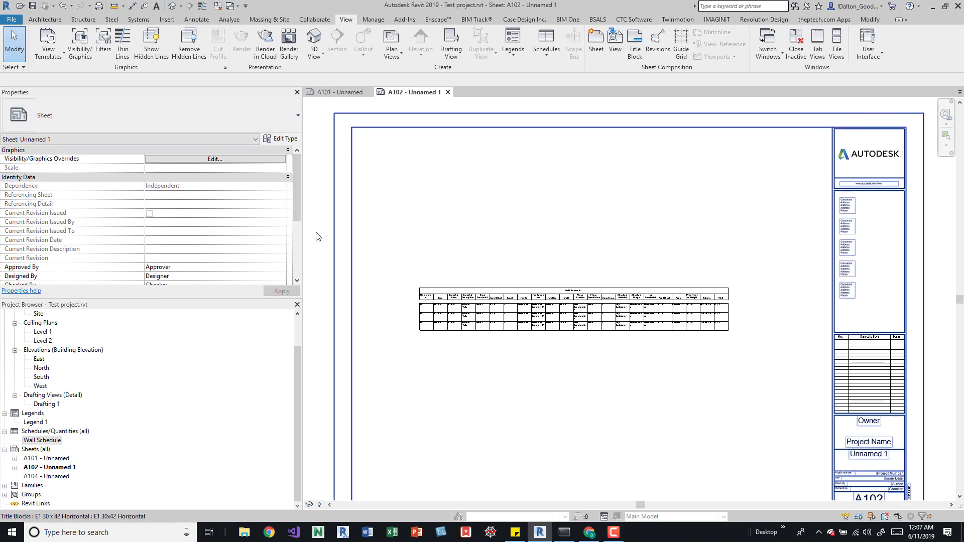
Try dragging the Level 1 floor plan onto A102 and close the already-placed warning.
{"action": "left_click", "coordinate": [336, 92]}
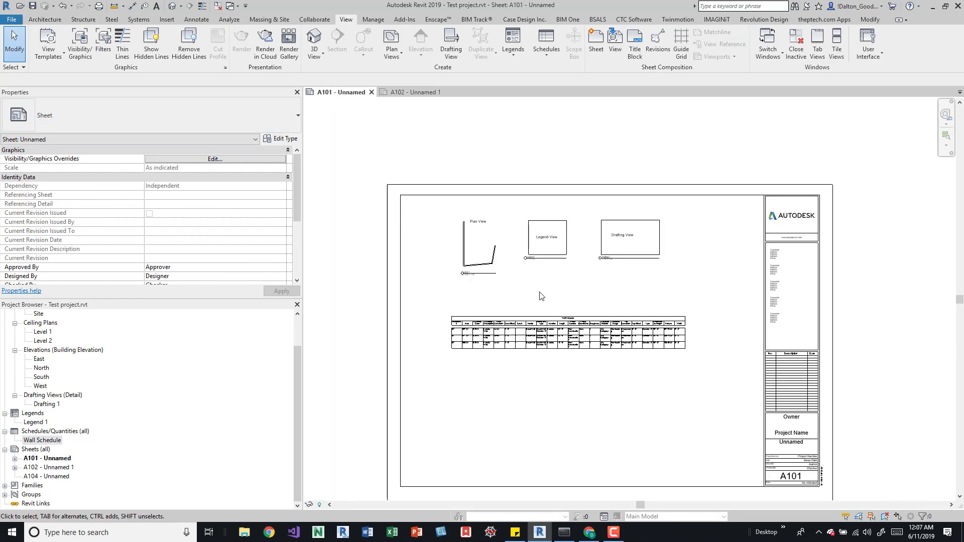
{"action": "scroll", "coordinate": [536, 277], "scroll_direction": "up", "scroll_amount": 1}
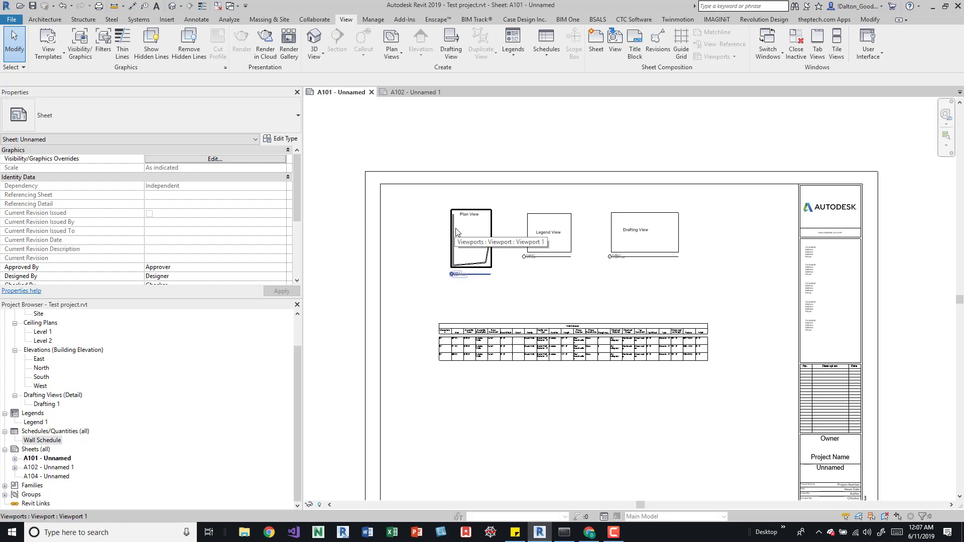
{"action": "left_click", "coordinate": [411, 92]}
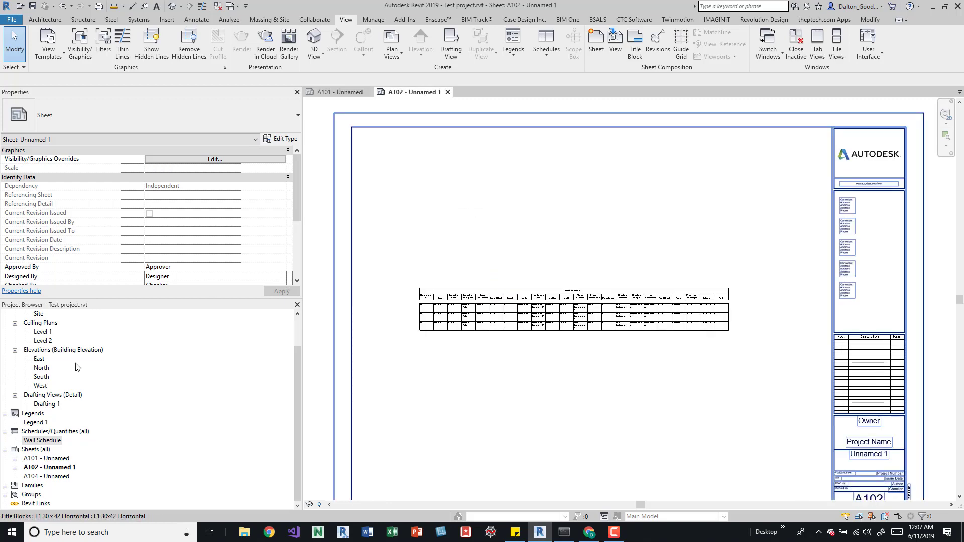
{"action": "scroll", "coordinate": [78, 367], "scroll_direction": "up", "scroll_amount": 2}
{"action": "left_click_drag", "start_coordinate": [43, 332], "coordinate": [462, 245]}
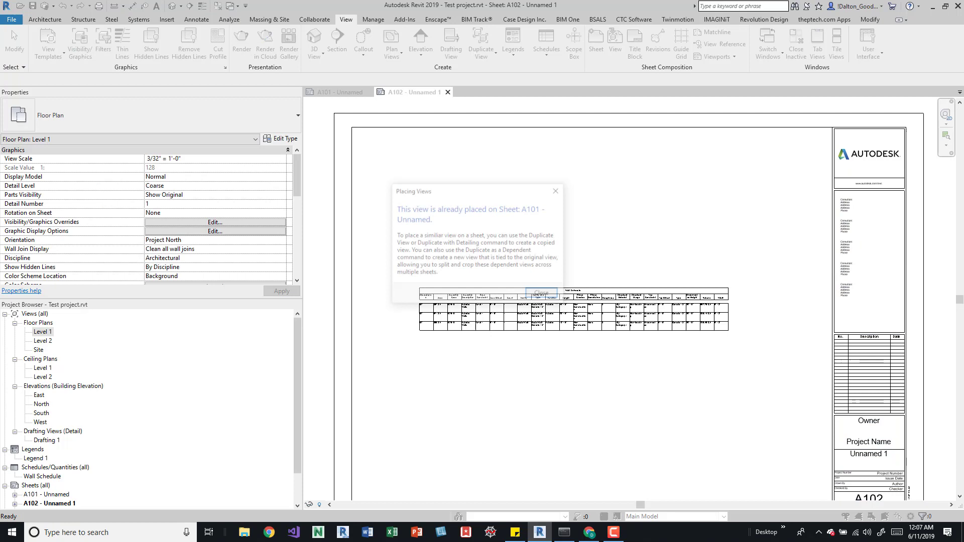
{"action": "left_click", "coordinate": [558, 190]}
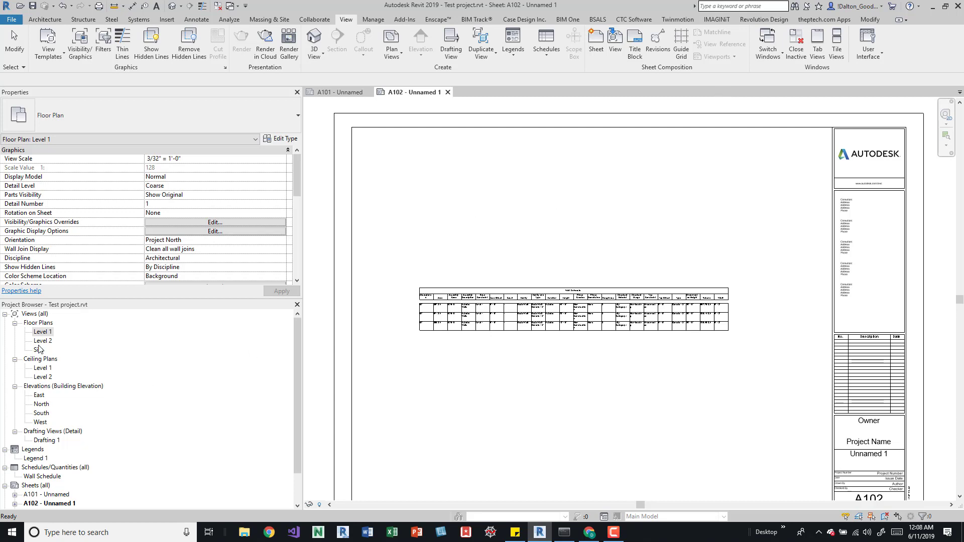
Duplicate Level 1 with Duplicate View > Duplicate and place Level 1 Copy 1 above the schedule.
{"action": "right_click", "coordinate": [48, 332]}
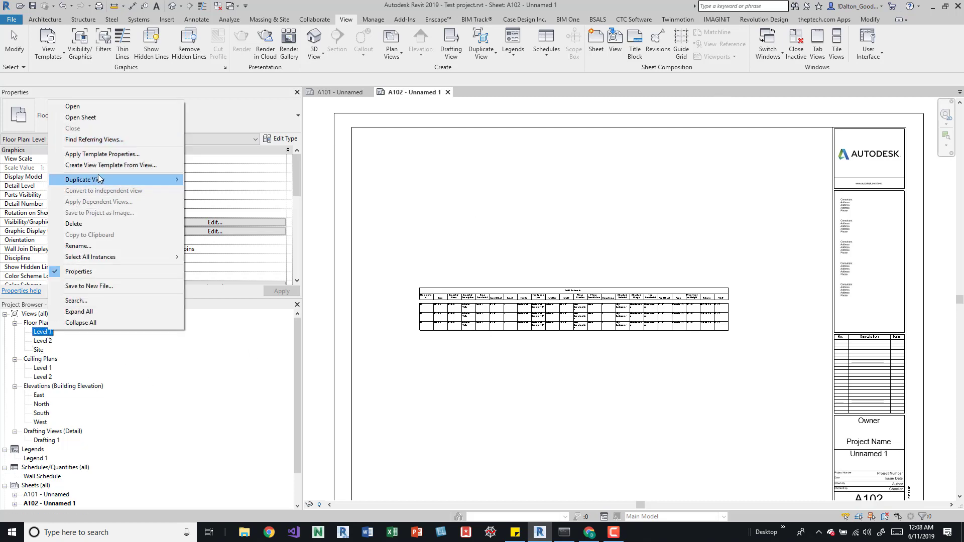
{"action": "mouse_move", "coordinate": [171, 180]}
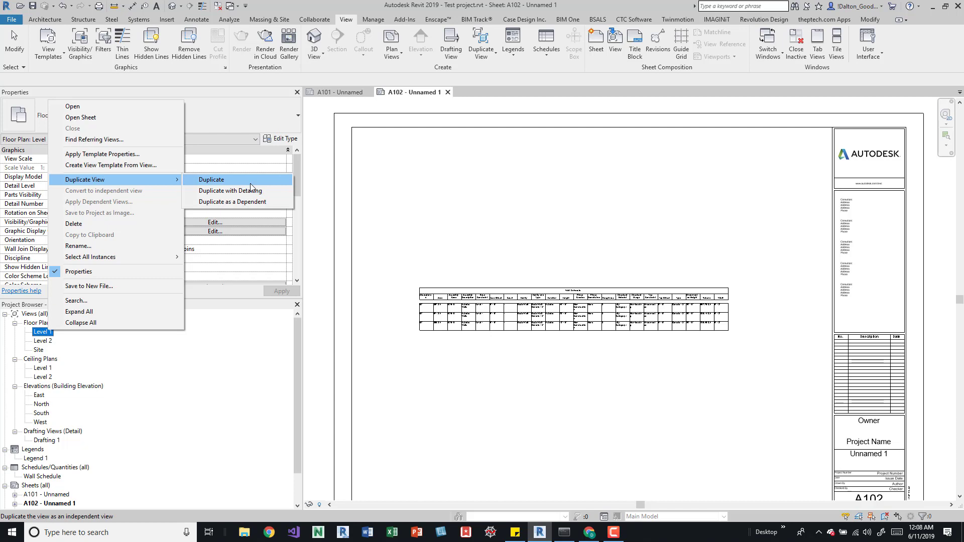
{"action": "left_click", "coordinate": [250, 182]}
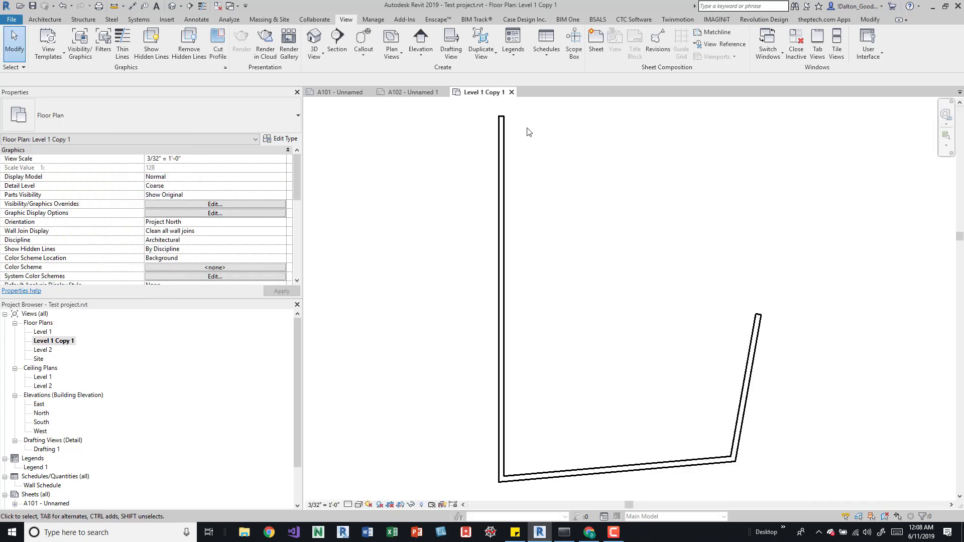
{"action": "left_click", "coordinate": [512, 92]}
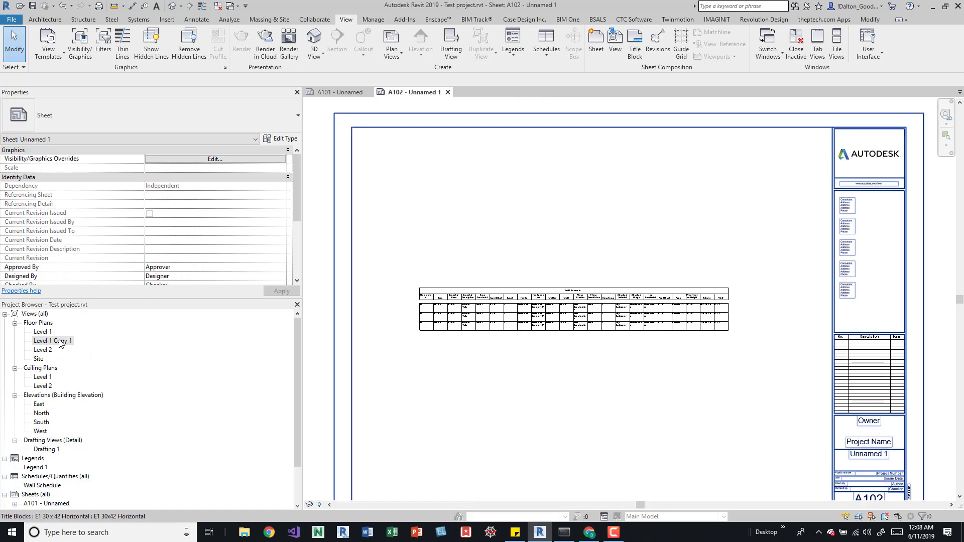
{"action": "left_click_drag", "start_coordinate": [60, 342], "coordinate": [472, 206]}
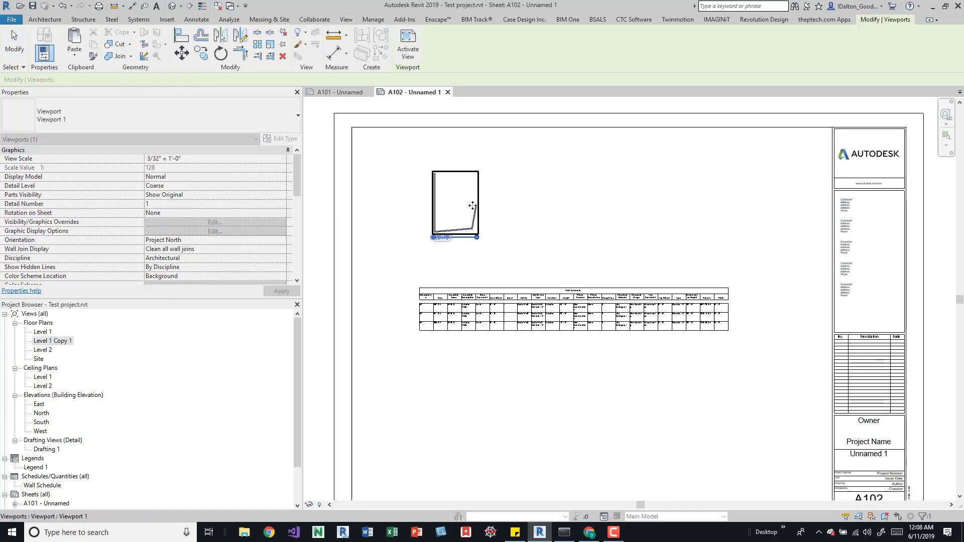
{"action": "left_click", "coordinate": [498, 205]}
{"action": "scroll", "coordinate": [497, 206], "scroll_direction": "up", "scroll_amount": 2}
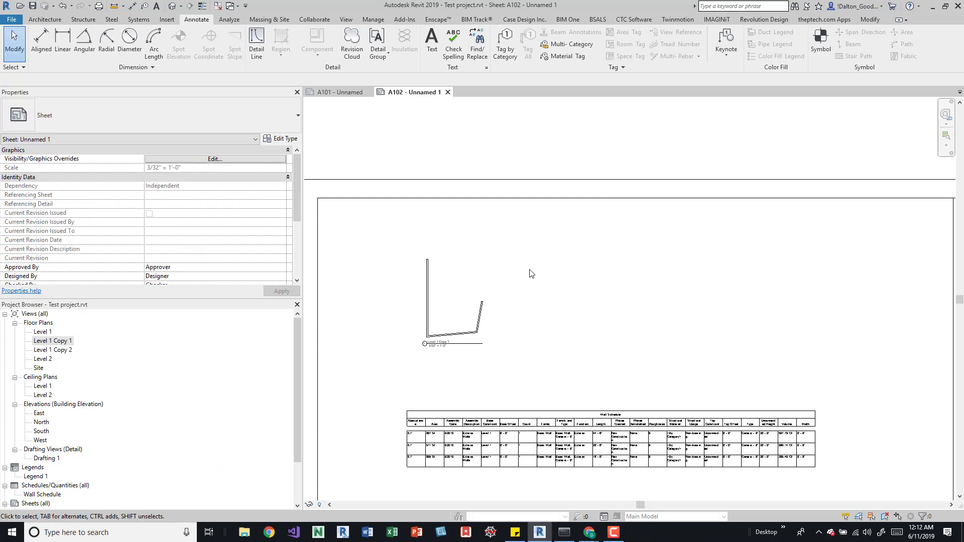
Replace the plan viewport on A102 with the Level 1 Copy 2 view.
{"action": "left_click", "coordinate": [434, 311]}
{"action": "key", "text": "Delete"}
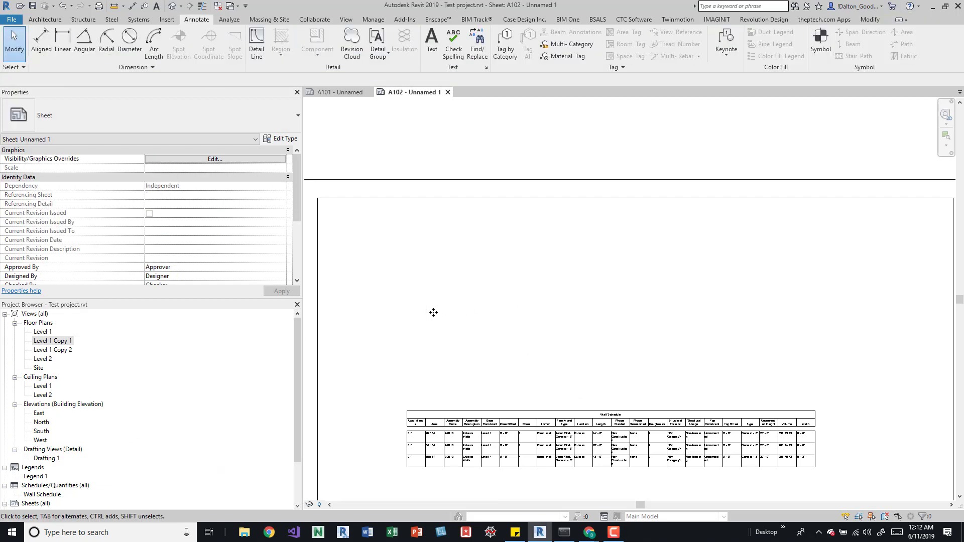
{"action": "left_click", "coordinate": [57, 350]}
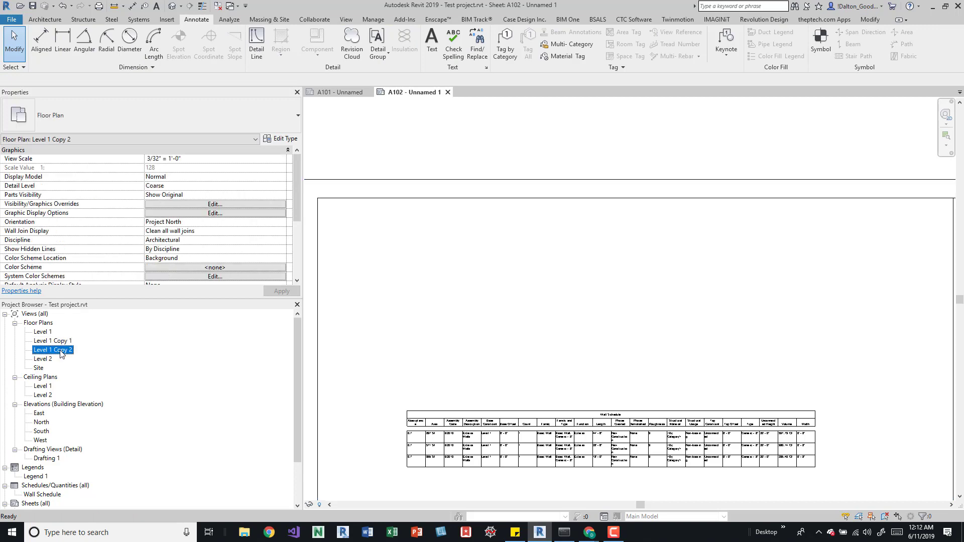
{"action": "left_click_drag", "start_coordinate": [57, 350], "coordinate": [446, 286]}
{"action": "key", "text": "Escape"}
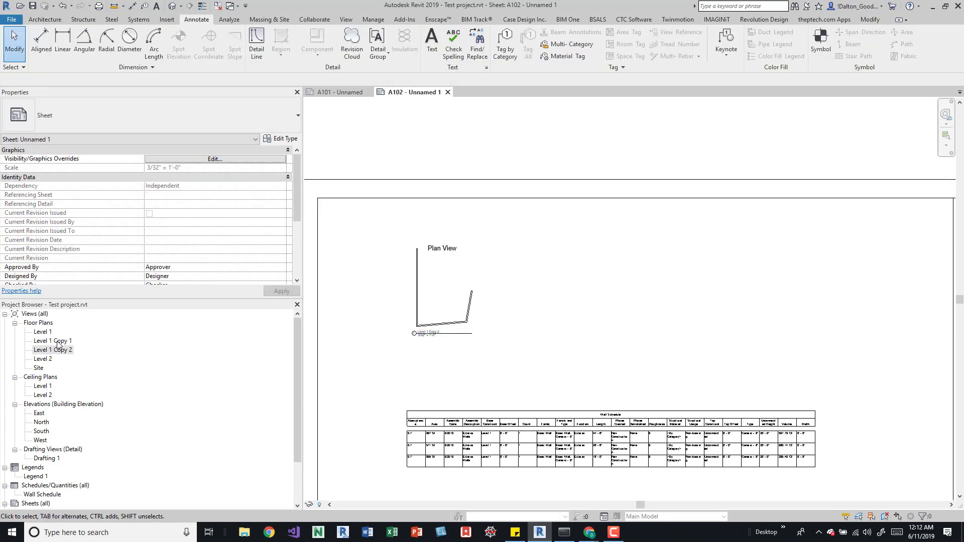
Dismiss the Level 1 Copy 1 menu without duplicating, then delete the Level 1 Copy 1 plan.
{"action": "left_click", "coordinate": [57, 342]}
{"action": "right_click", "coordinate": [58, 341]}
{"action": "mouse_move", "coordinate": [108, 192]}
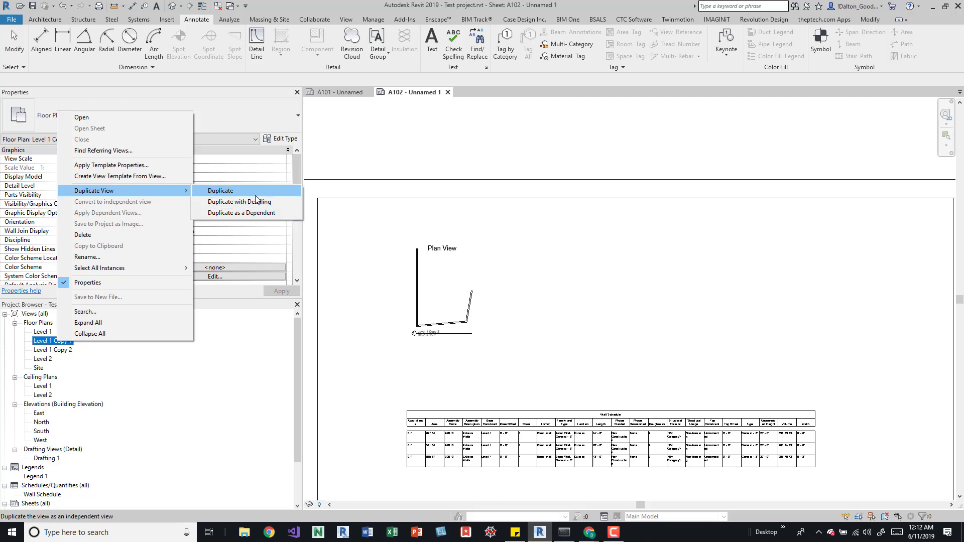
{"action": "left_click", "coordinate": [574, 249]}
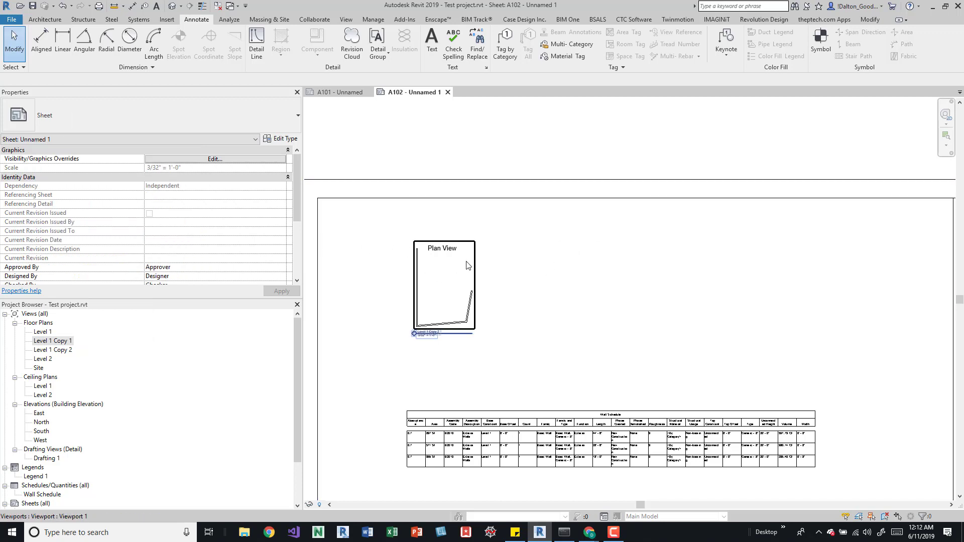
{"action": "left_click", "coordinate": [62, 350]}
{"action": "left_click", "coordinate": [61, 341]}
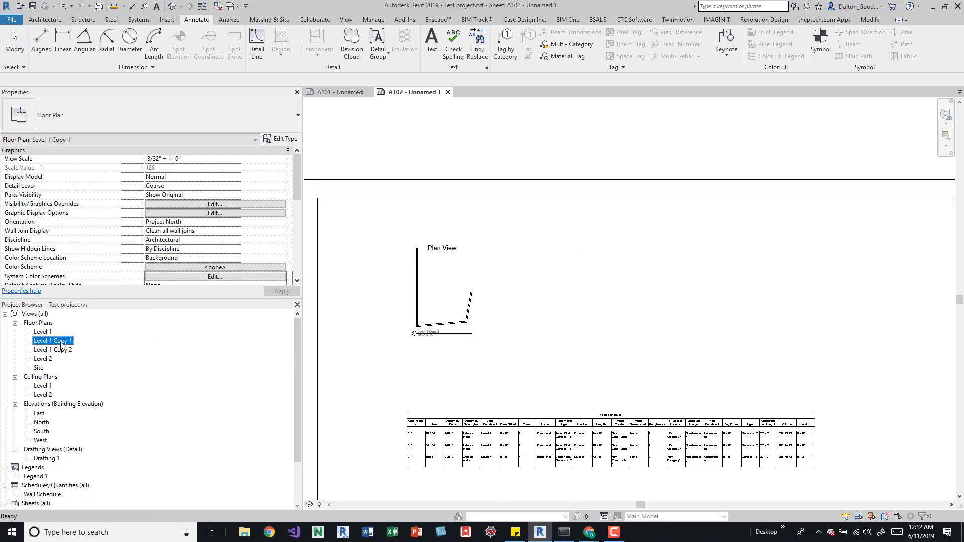
{"action": "key", "text": "Delete"}
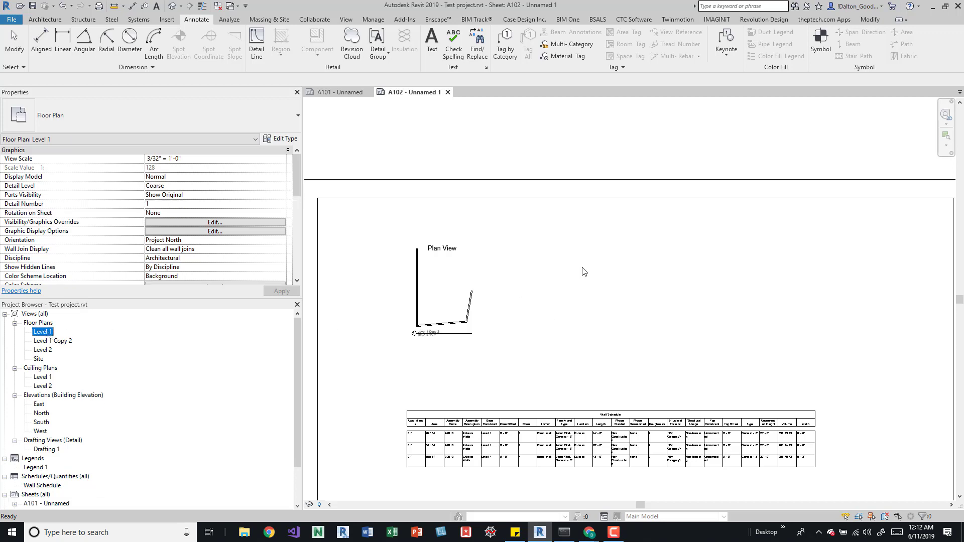
{"action": "left_click", "coordinate": [495, 250]}
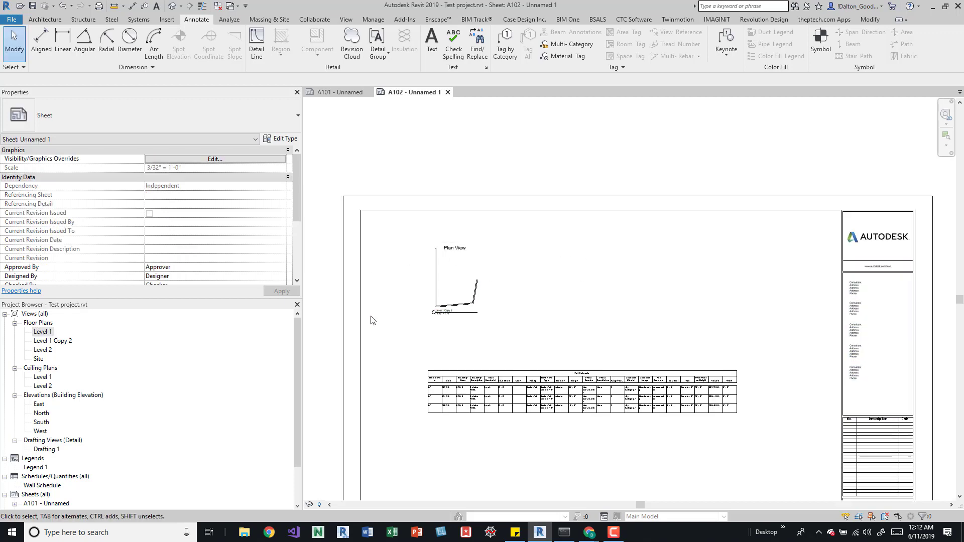
{"action": "left_click", "coordinate": [343, 92]}
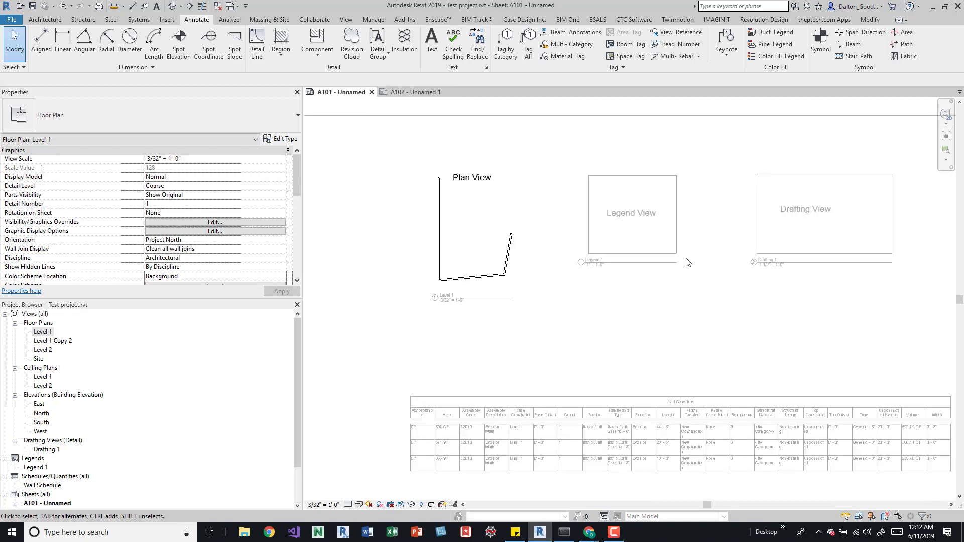
{"action": "scroll", "coordinate": [525, 240], "scroll_direction": "up", "scroll_amount": 1}
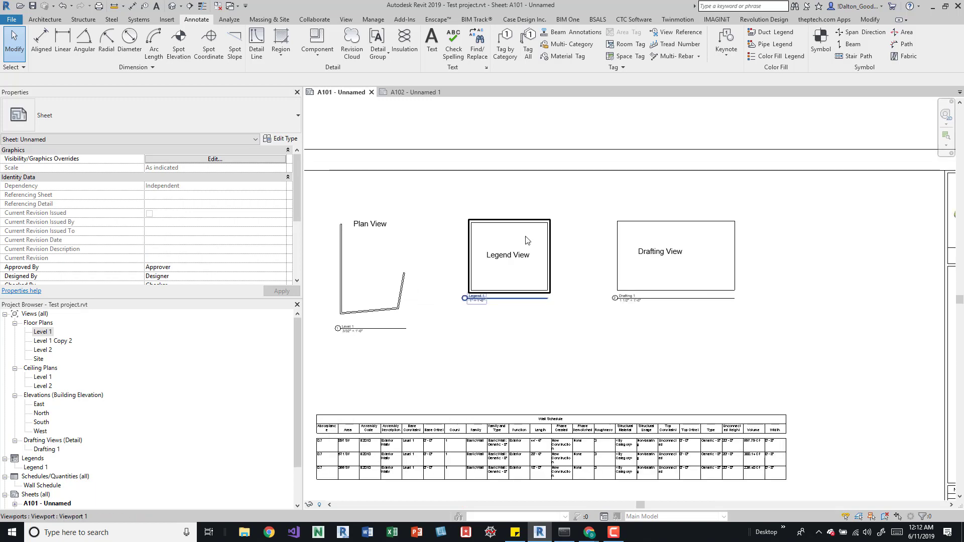
{"action": "left_click", "coordinate": [529, 271]}
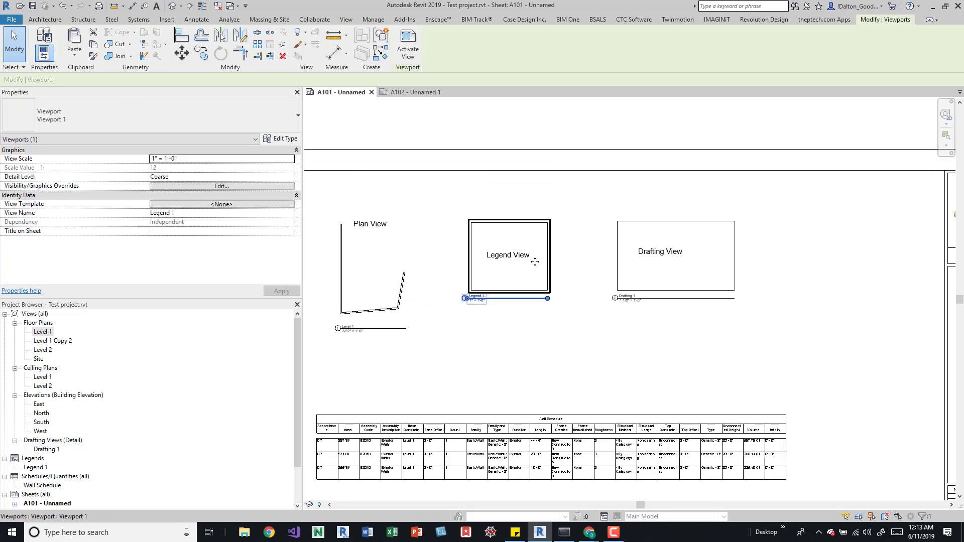
{"action": "key", "text": "ctrl+c"}
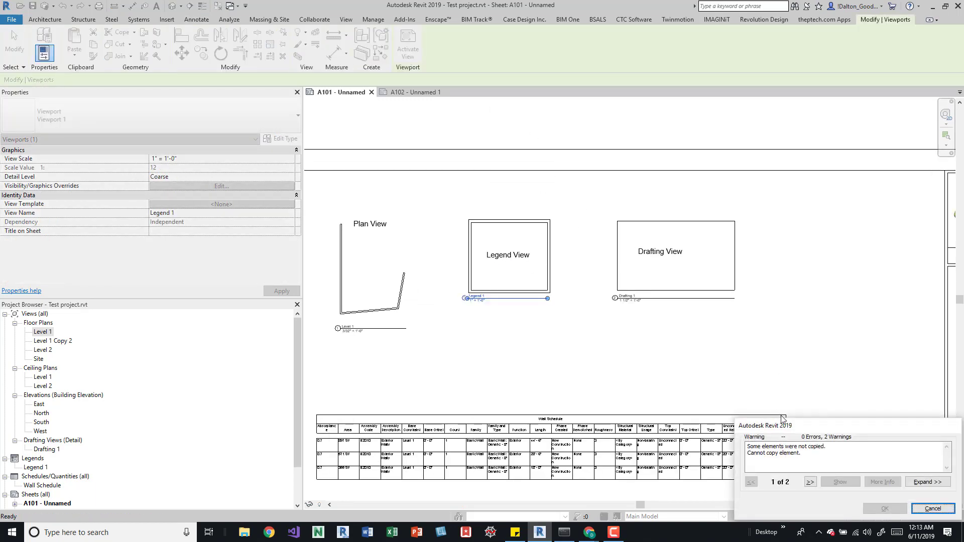
{"action": "left_click", "coordinate": [932, 508]}
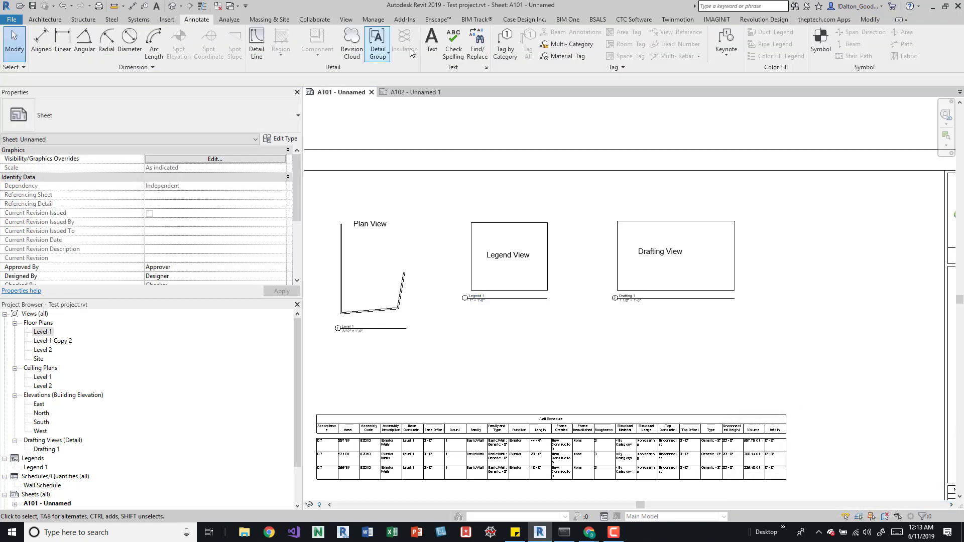
{"action": "left_click", "coordinate": [413, 92]}
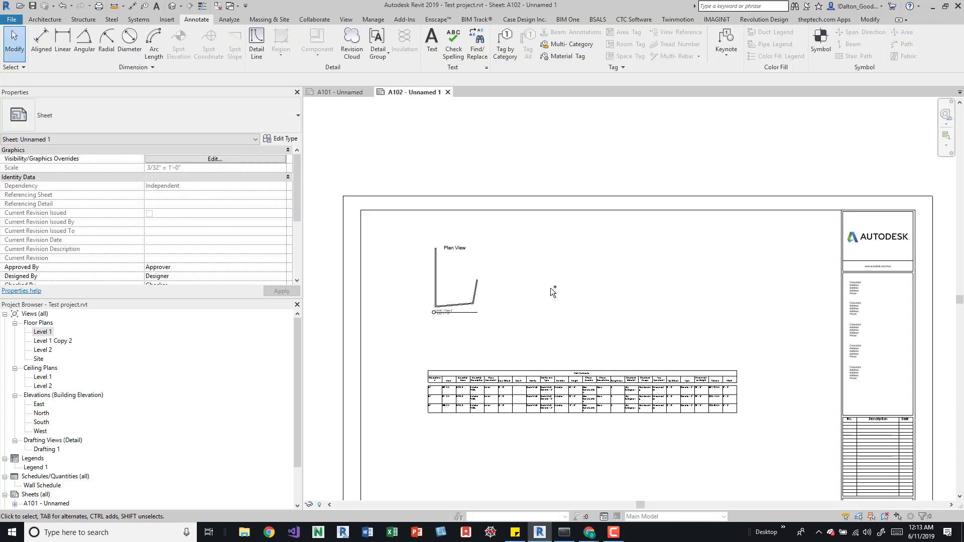
{"action": "middle_click_drag", "start_coordinate": [552, 288], "coordinate": [537, 273]}
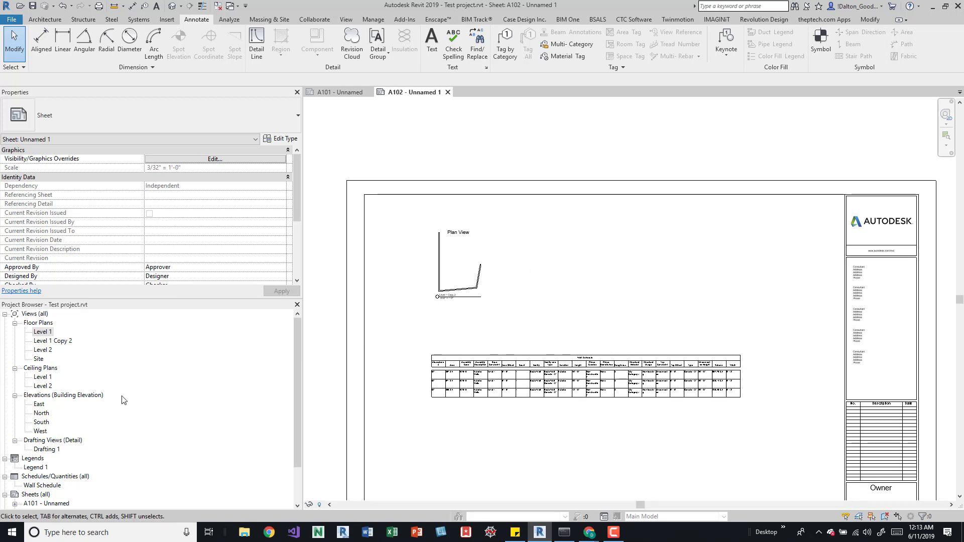
{"action": "scroll", "coordinate": [124, 400], "scroll_direction": "down", "scroll_amount": 1}
{"action": "scroll", "coordinate": [110, 411], "scroll_direction": "down", "scroll_amount": 2}
Drag Legend 1 from the Project Browser onto A102, right of the plan view.
{"action": "left_click", "coordinate": [39, 440]}
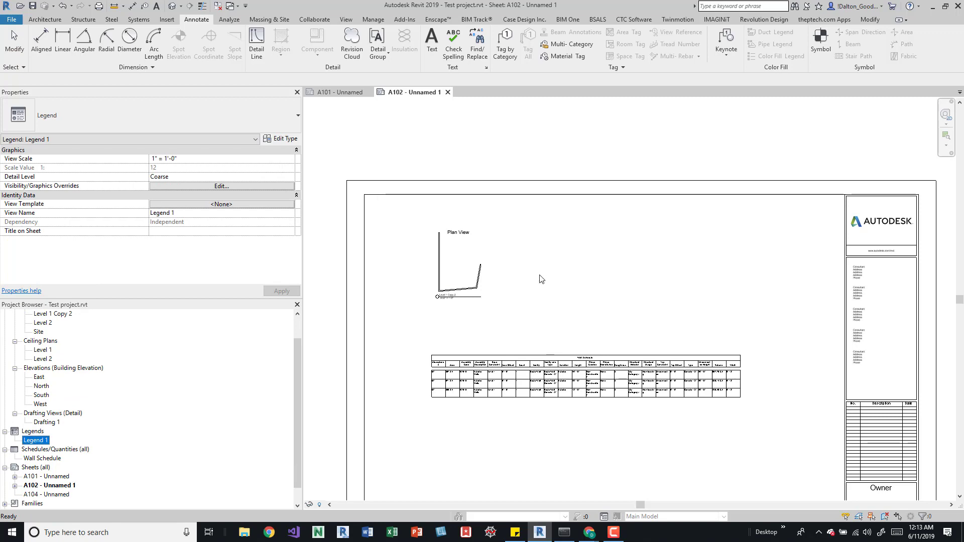
{"action": "left_click", "coordinate": [554, 270]}
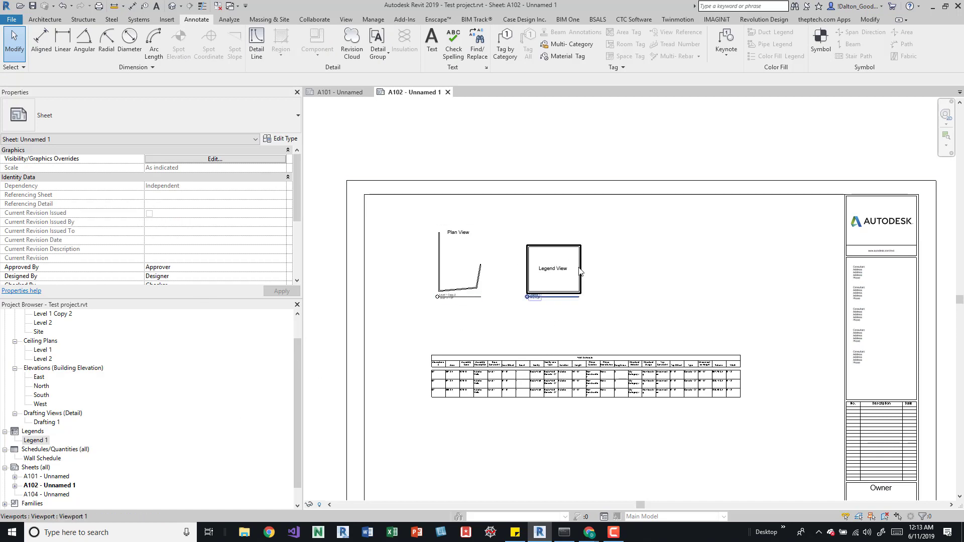
On sheet A101, check that the Drafting View viewport is already placed there.
{"action": "left_click", "coordinate": [340, 92]}
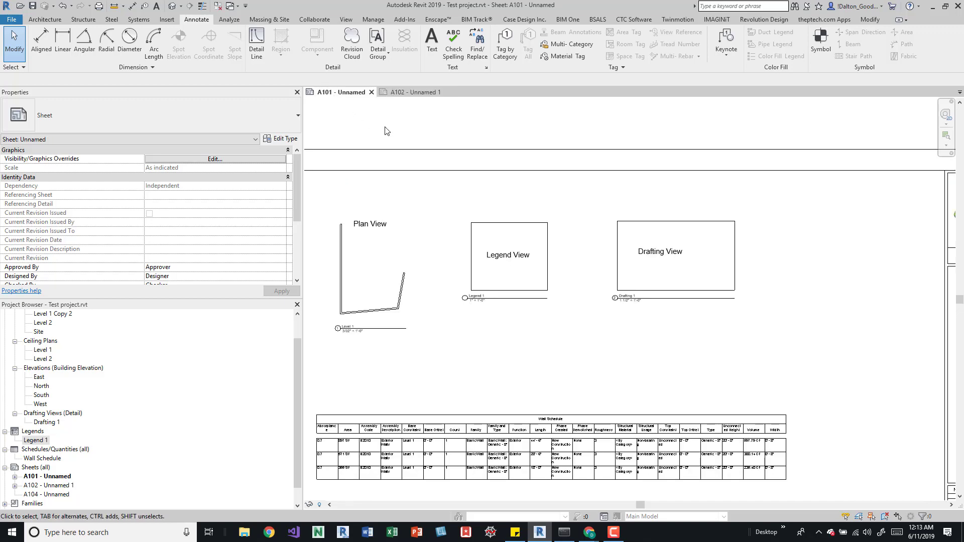
{"action": "left_click", "coordinate": [693, 269]}
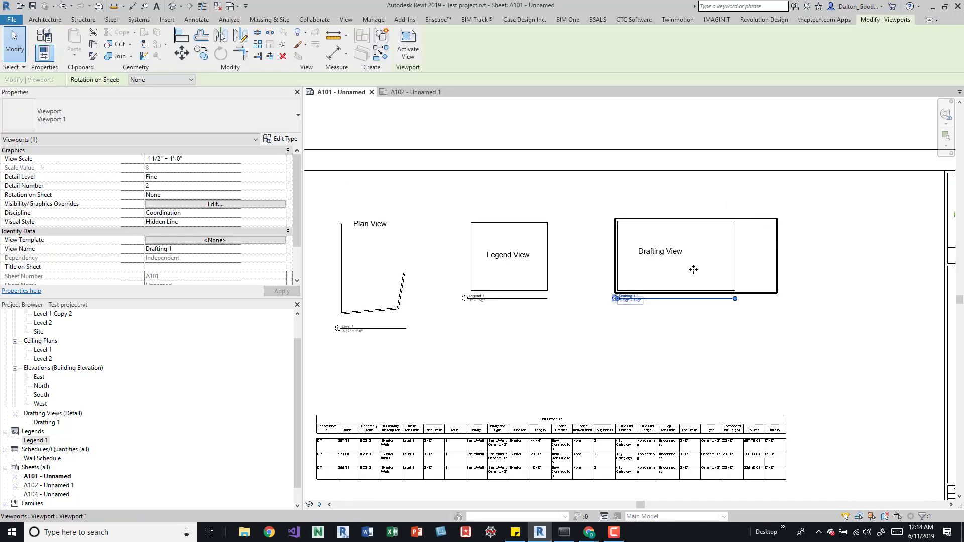
{"action": "left_click", "coordinate": [779, 345]}
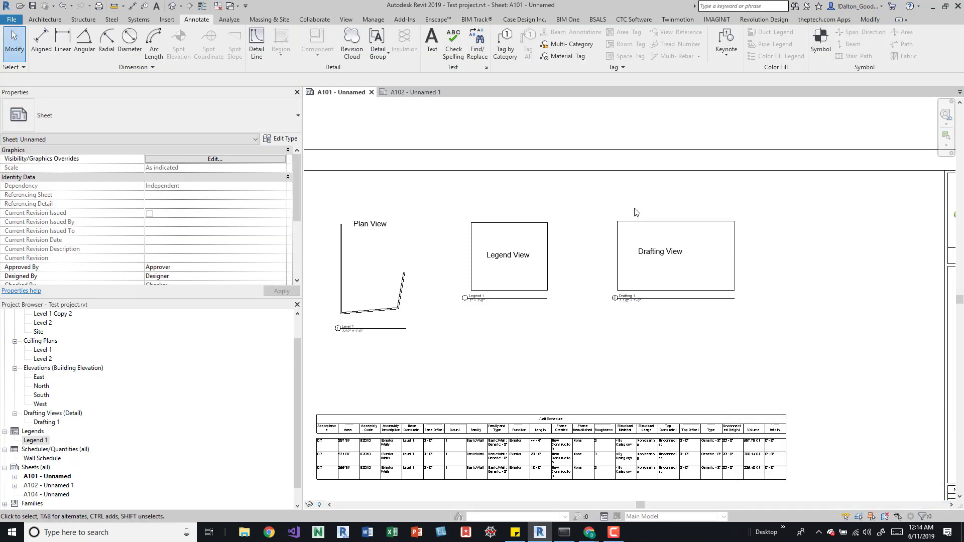
Try placing Drafting 1 on sheet A102 and dismiss the notice that it is already placed.
{"action": "left_click", "coordinate": [401, 92]}
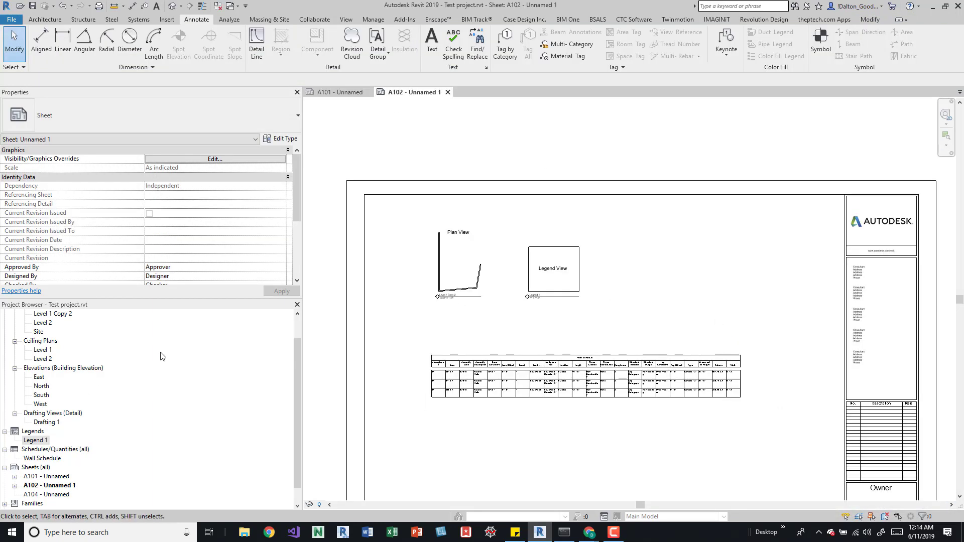
{"action": "scroll", "coordinate": [72, 421], "scroll_direction": "up", "scroll_amount": 1}
{"action": "scroll", "coordinate": [72, 421], "scroll_direction": "up", "scroll_amount": 2}
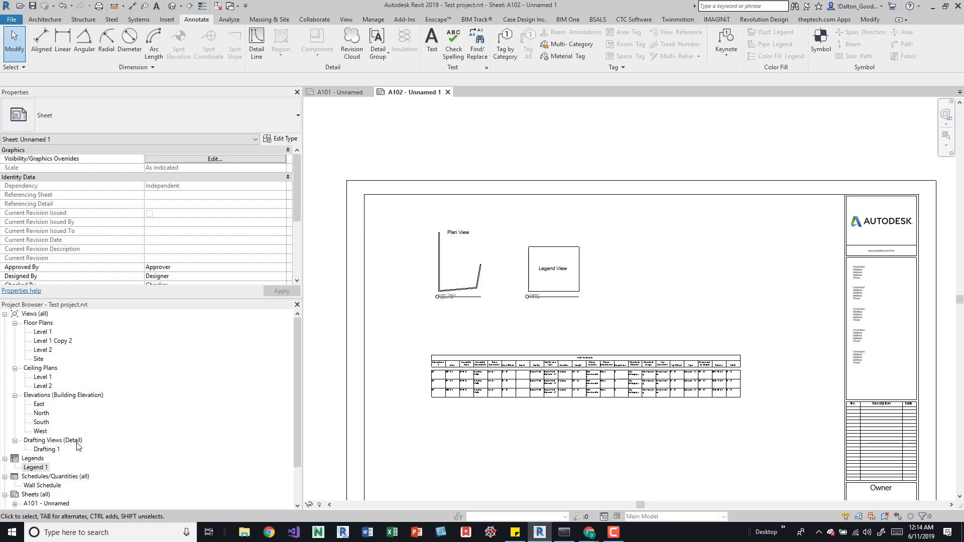
{"action": "left_click_drag", "start_coordinate": [56, 453], "coordinate": [708, 261]}
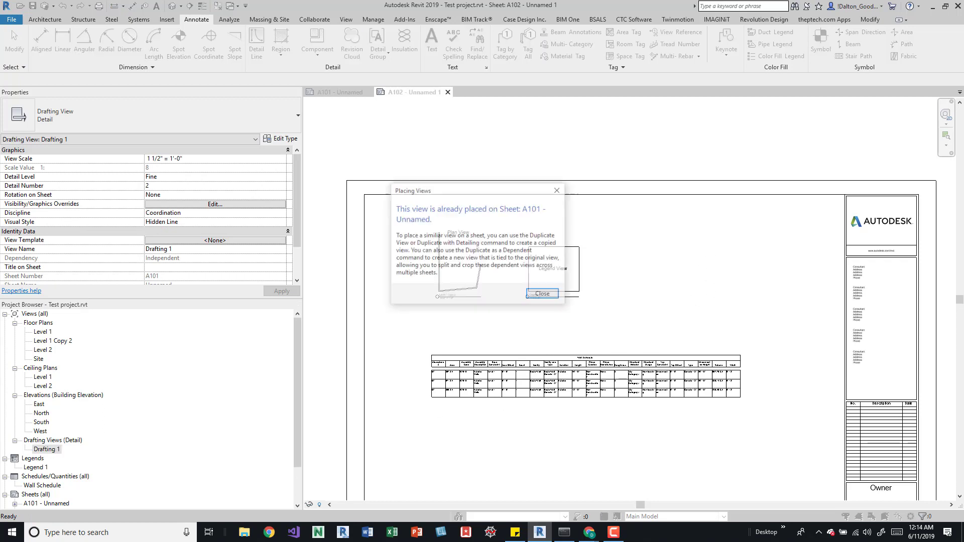
{"action": "left_click", "coordinate": [558, 189]}
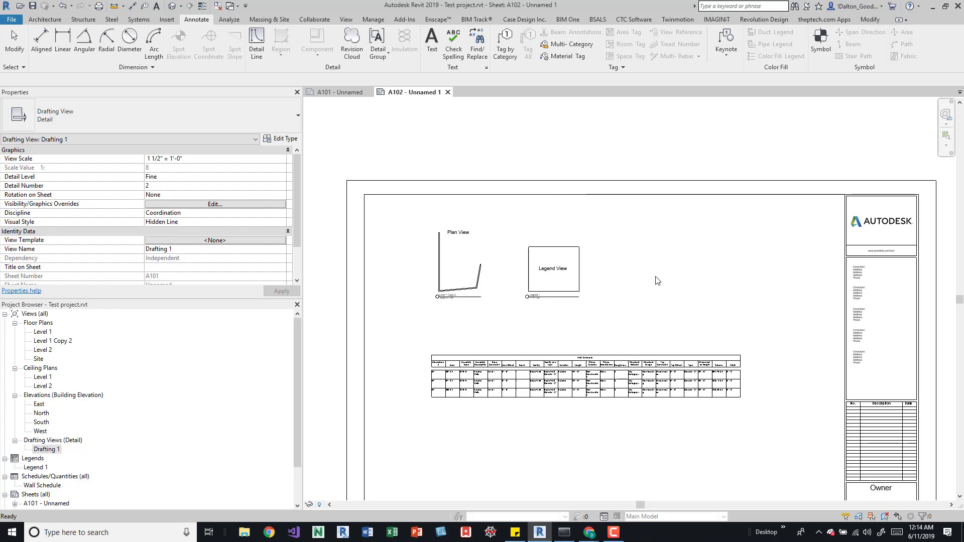
Duplicate Drafting 1 with detailing as Drafting 1 Copy 1 and close the open view tabs.
{"action": "right_click", "coordinate": [43, 450]}
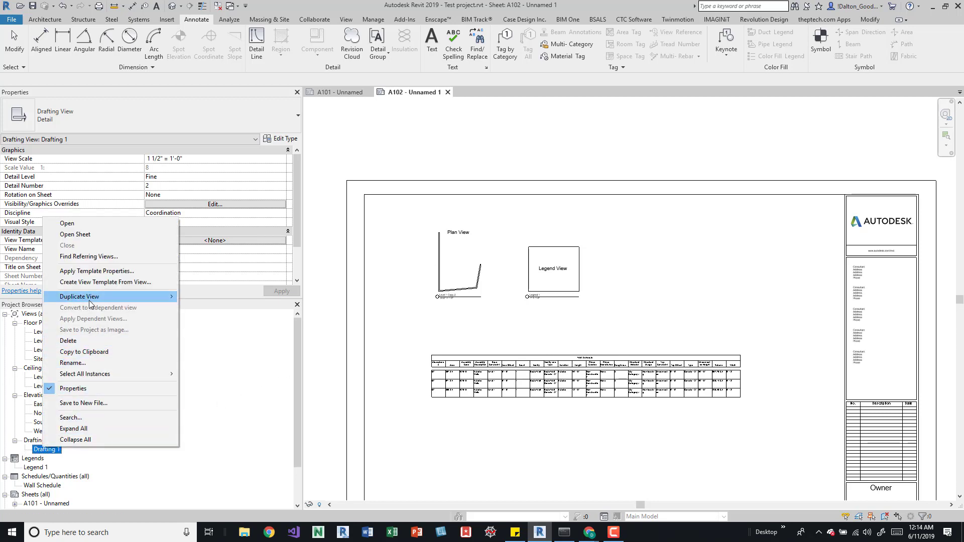
{"action": "mouse_move", "coordinate": [89, 298]}
{"action": "left_click", "coordinate": [228, 307]}
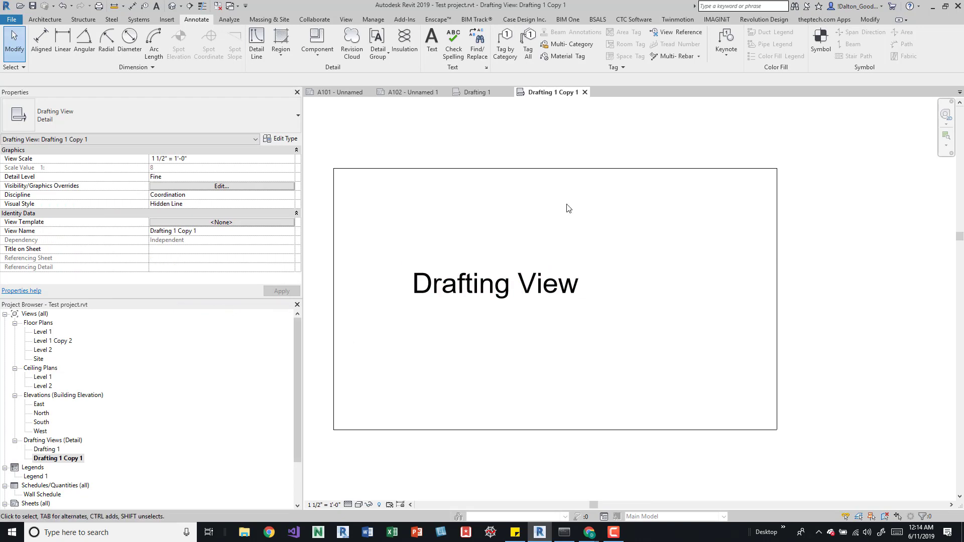
{"action": "left_click", "coordinate": [585, 92]}
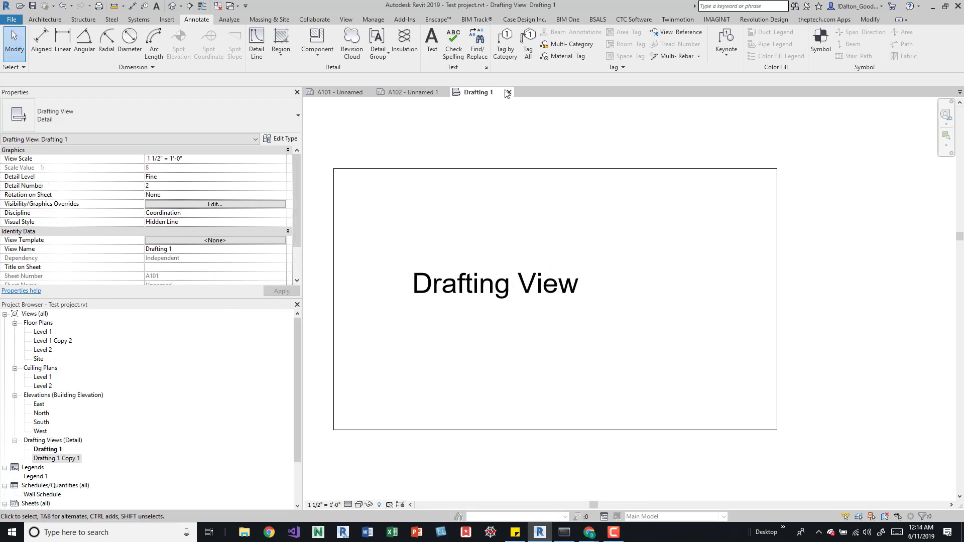
{"action": "left_click", "coordinate": [506, 91]}
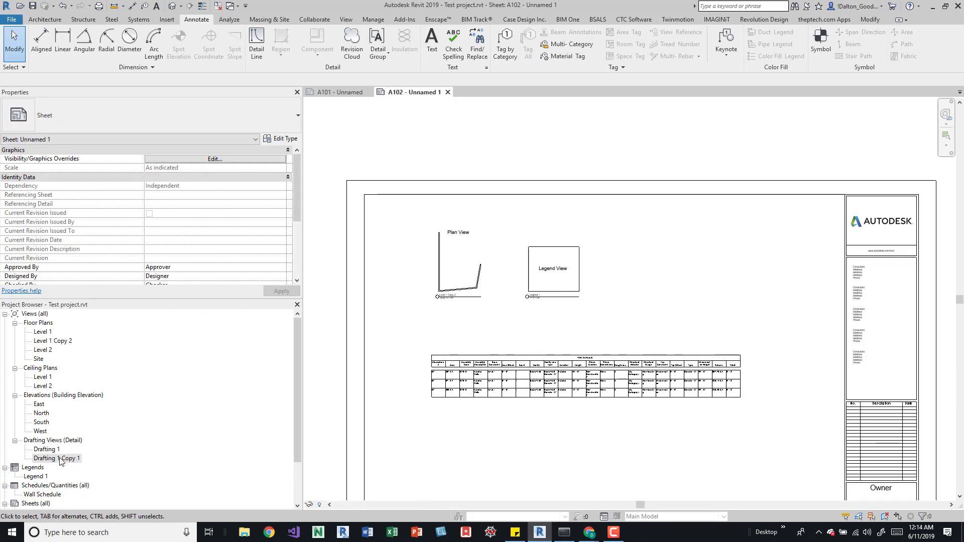
Place Drafting 1 Copy 1 on sheet A102 to the right of the legend.
{"action": "left_click_drag", "start_coordinate": [50, 459], "coordinate": [658, 282]}
{"action": "left_click", "coordinate": [665, 277]}
{"action": "left_click", "coordinate": [700, 214]}
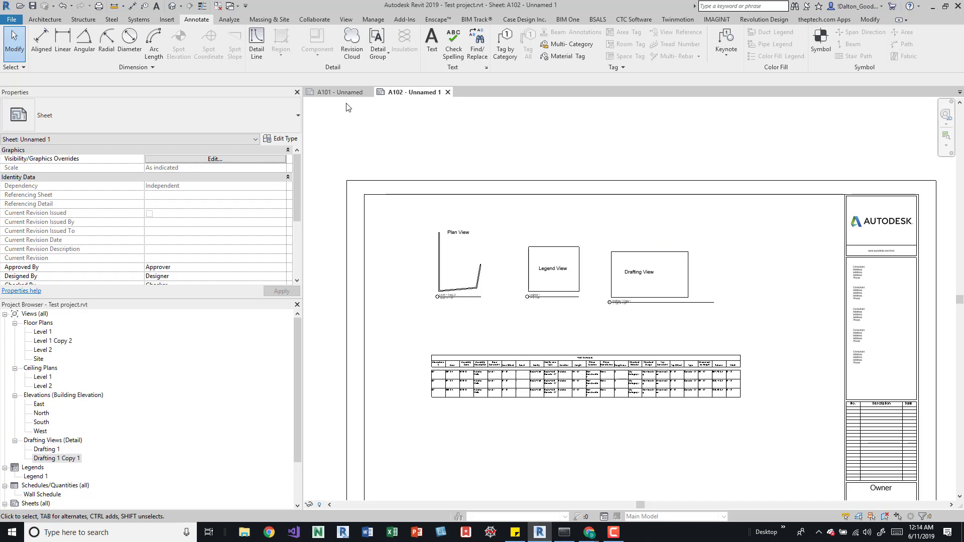
{"action": "left_click", "coordinate": [335, 92]}
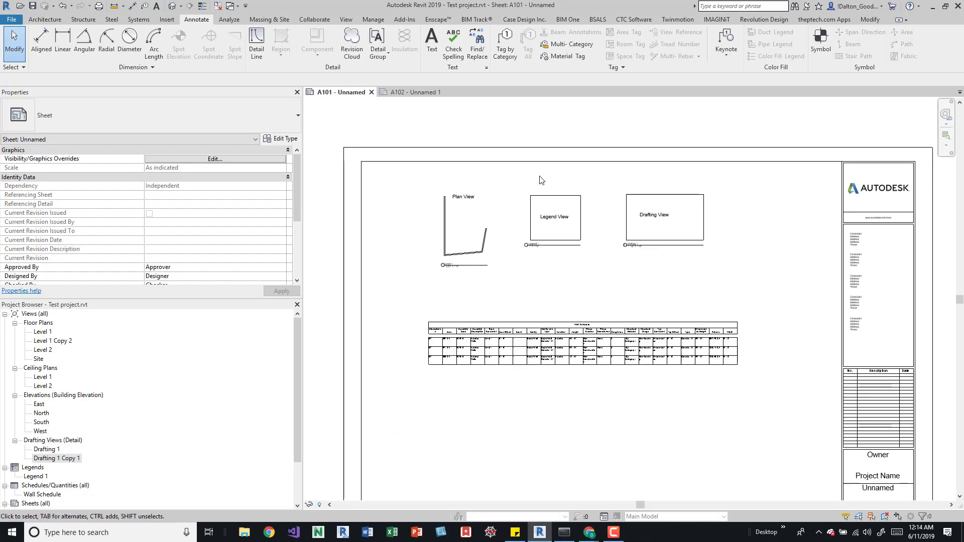
Return to sheet A102 and zoom to fit the whole sheet with ZF.
{"action": "left_click", "coordinate": [414, 92]}
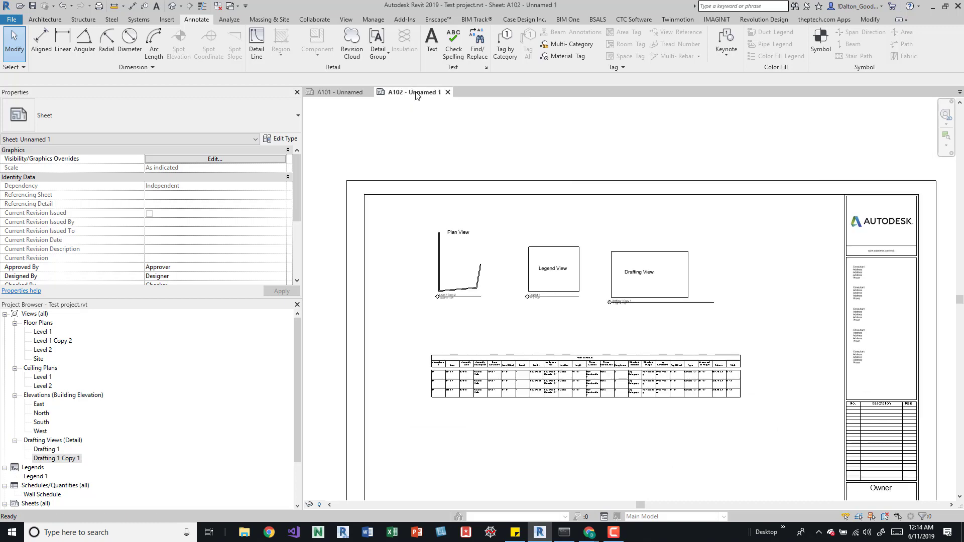
{"action": "scroll", "coordinate": [568, 231], "scroll_direction": "up", "scroll_amount": 2}
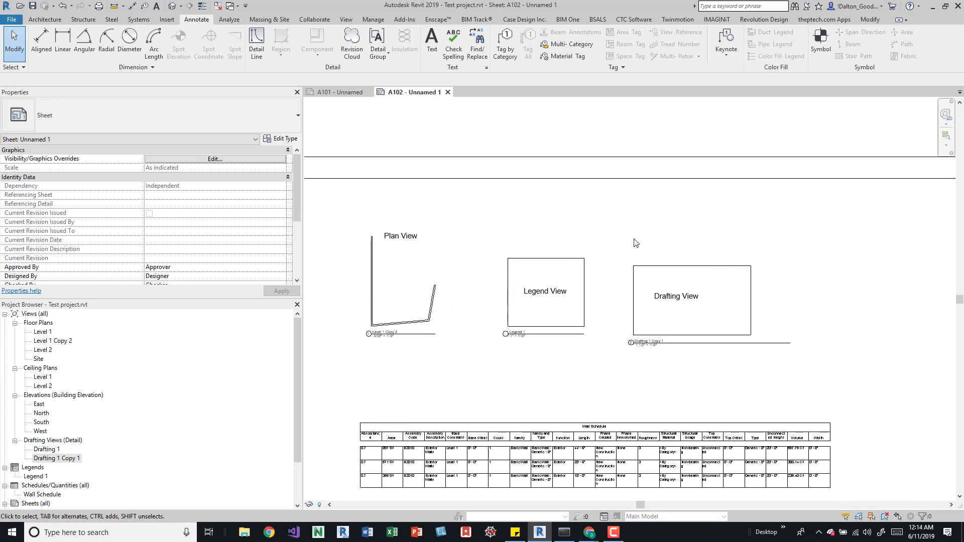
{"action": "scroll", "coordinate": [637, 252], "scroll_direction": "down", "scroll_amount": 1}
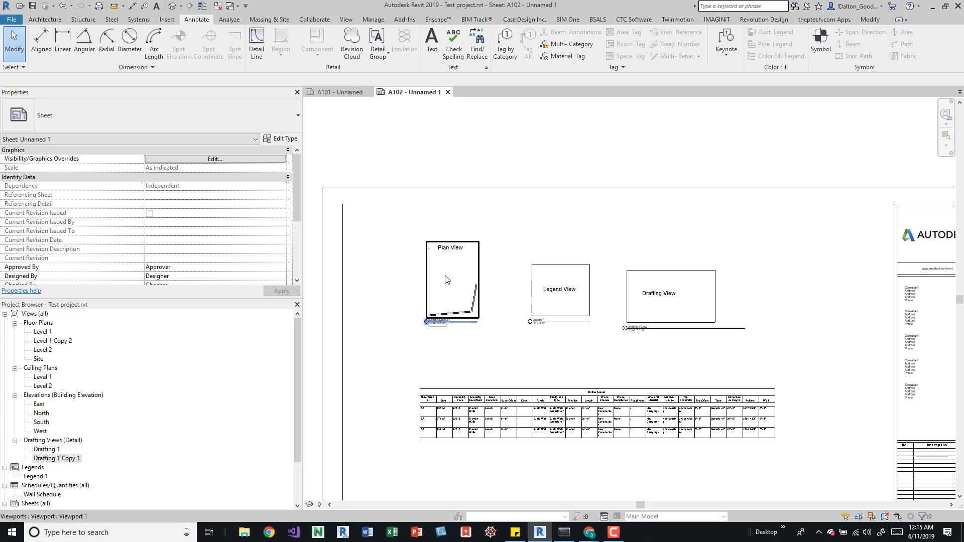
{"action": "left_click", "coordinate": [507, 279]}
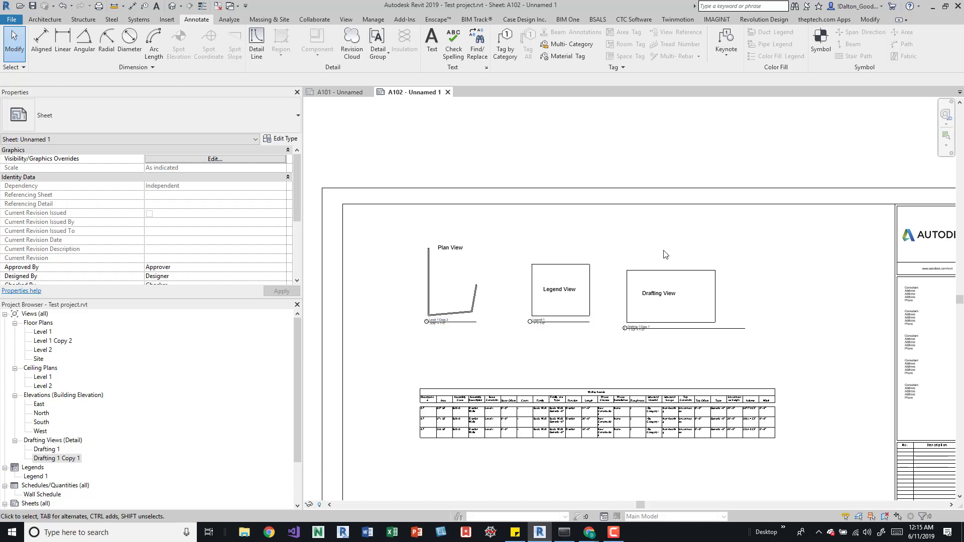
{"action": "key", "text": "z"}
{"action": "key", "text": "f"}
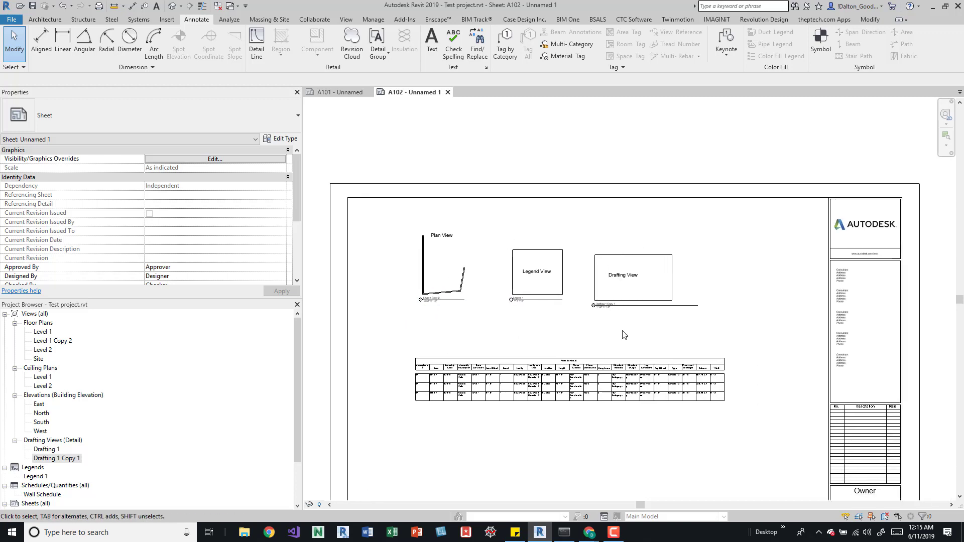
Select and deselect the drafting viewport, then scroll the Project Browser down to Sheets (all).
{"action": "left_click", "coordinate": [607, 276]}
{"action": "key", "text": "Escape"}
{"action": "middle_click_drag", "start_coordinate": [567, 324], "coordinate": [582, 304]}
{"action": "scroll", "coordinate": [115, 424], "scroll_direction": "down", "scroll_amount": 2}
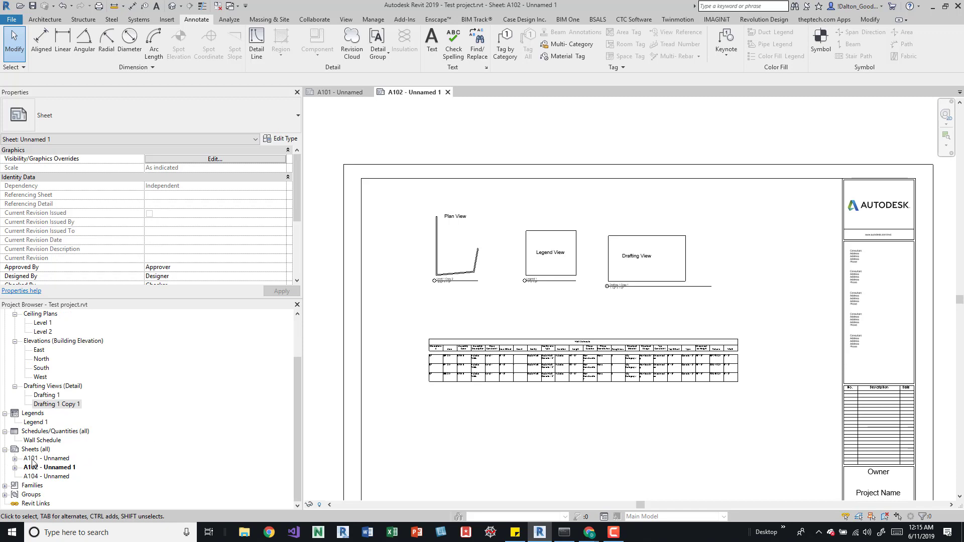
Delete the drafting viewport from sheet A102.
{"action": "right_click", "coordinate": [32, 459]}
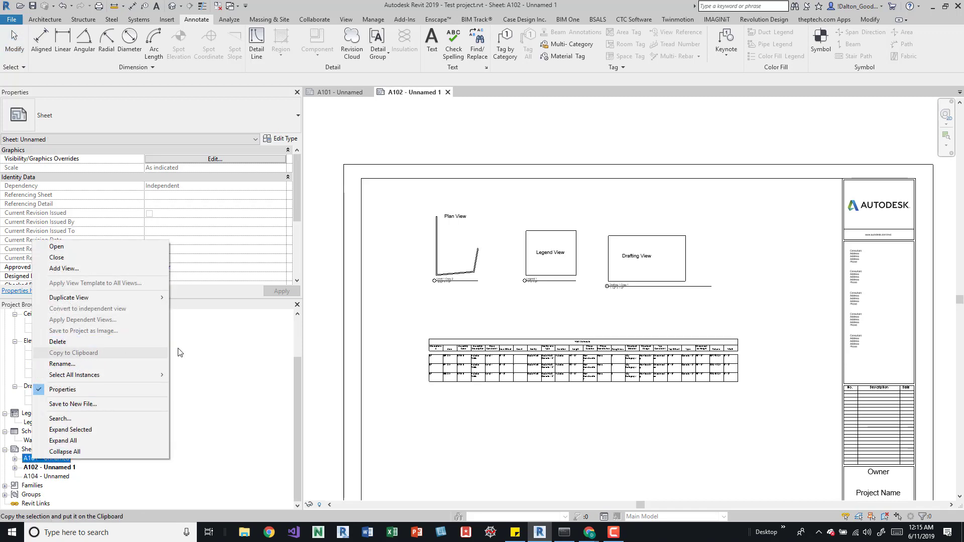
{"action": "left_click", "coordinate": [573, 297]}
{"action": "left_click_drag", "start_coordinate": [756, 200], "coordinate": [598, 338]}
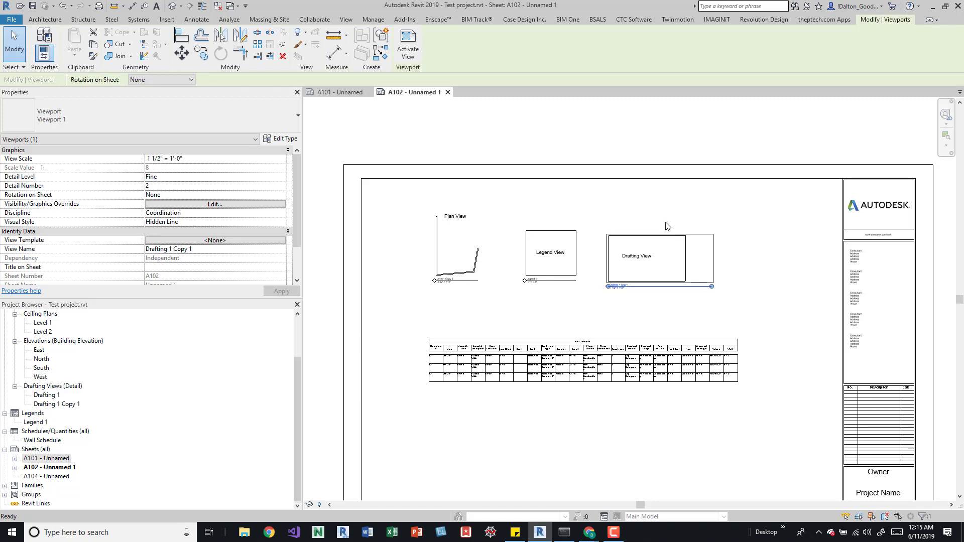
{"action": "key", "text": "Delete"}
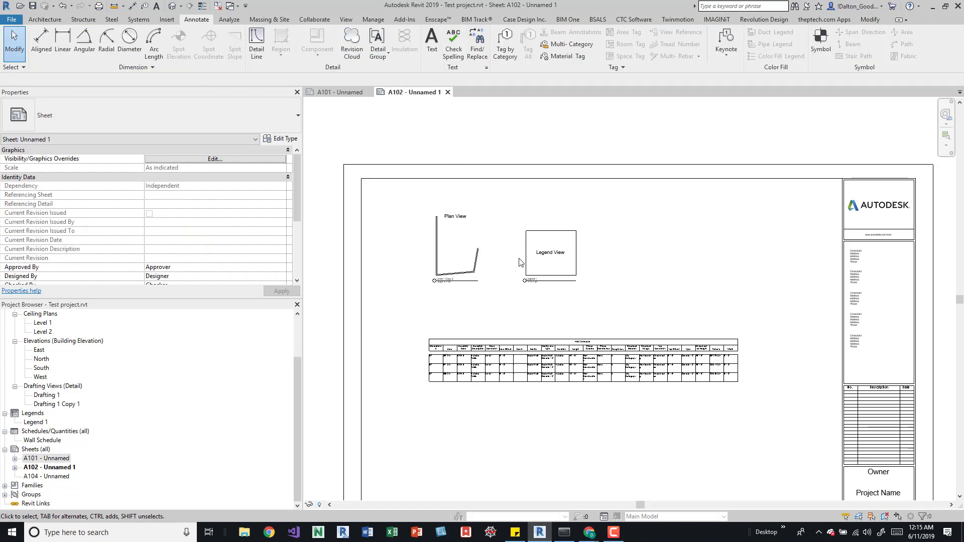
Delete the plan viewport from sheet A102 and select the wall schedule for removal.
{"action": "left_click", "coordinate": [54, 468]}
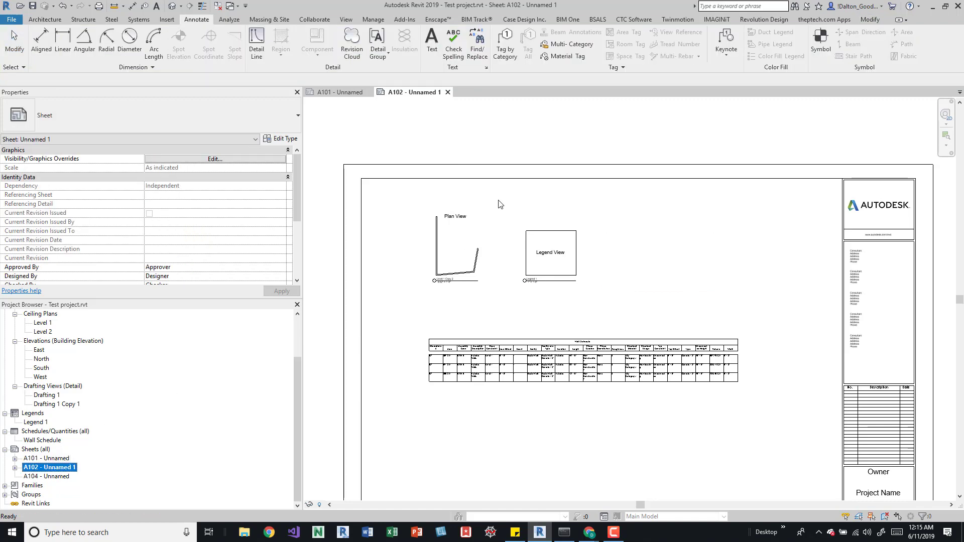
{"action": "left_click", "coordinate": [447, 265]}
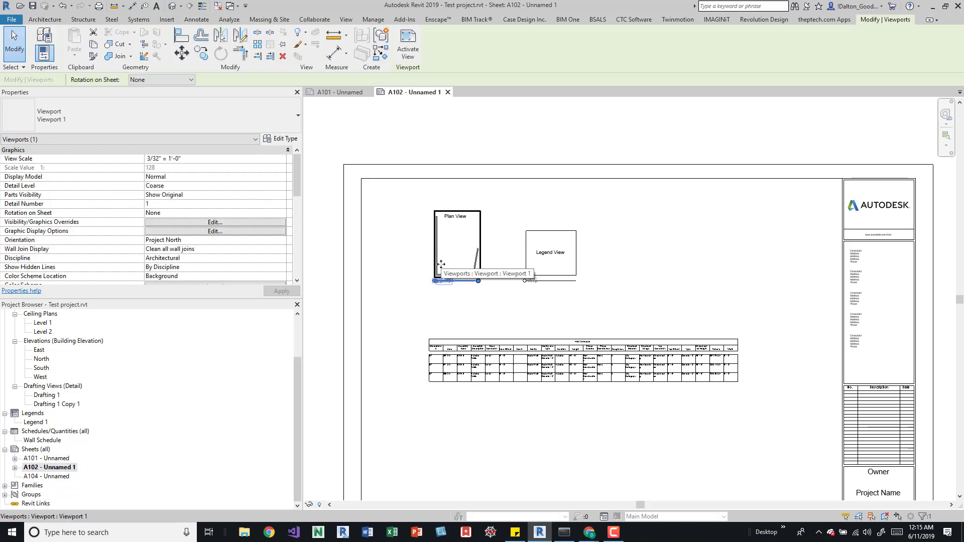
{"action": "key", "text": "Delete"}
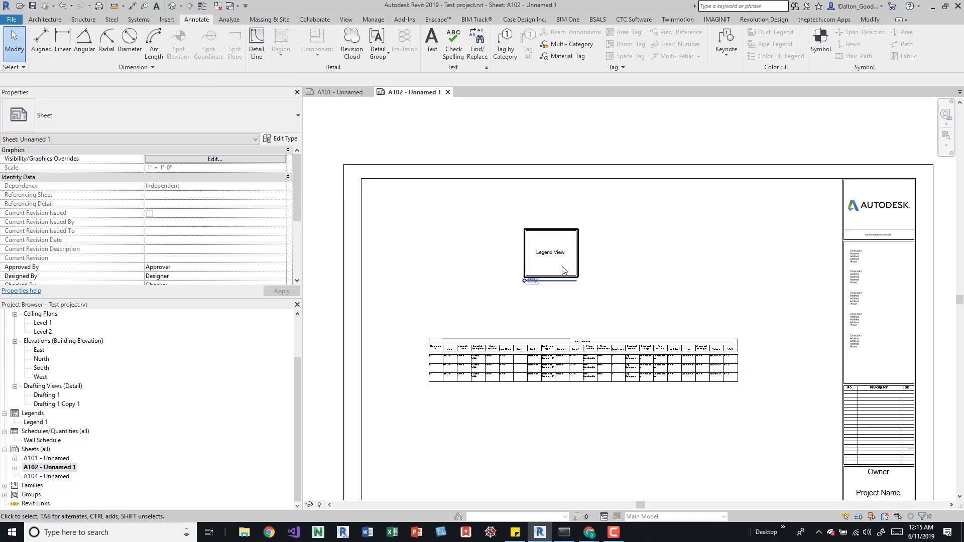
{"action": "right_click", "coordinate": [55, 468]}
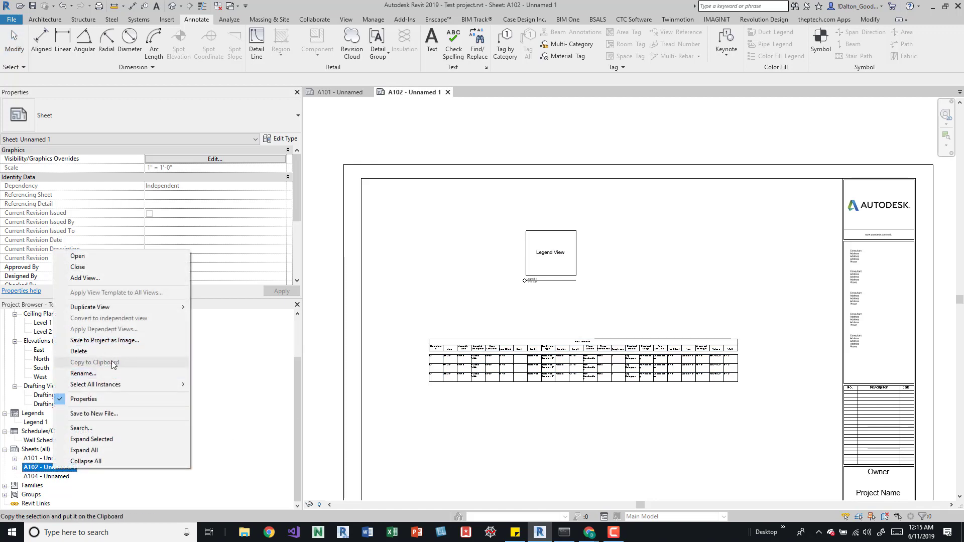
{"action": "left_click", "coordinate": [351, 381]}
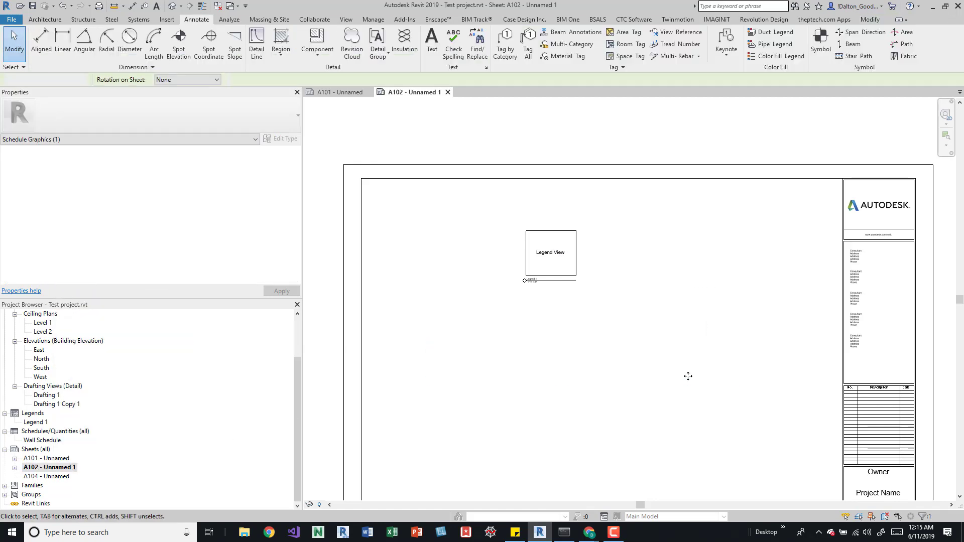
{"action": "right_click", "coordinate": [40, 469]}
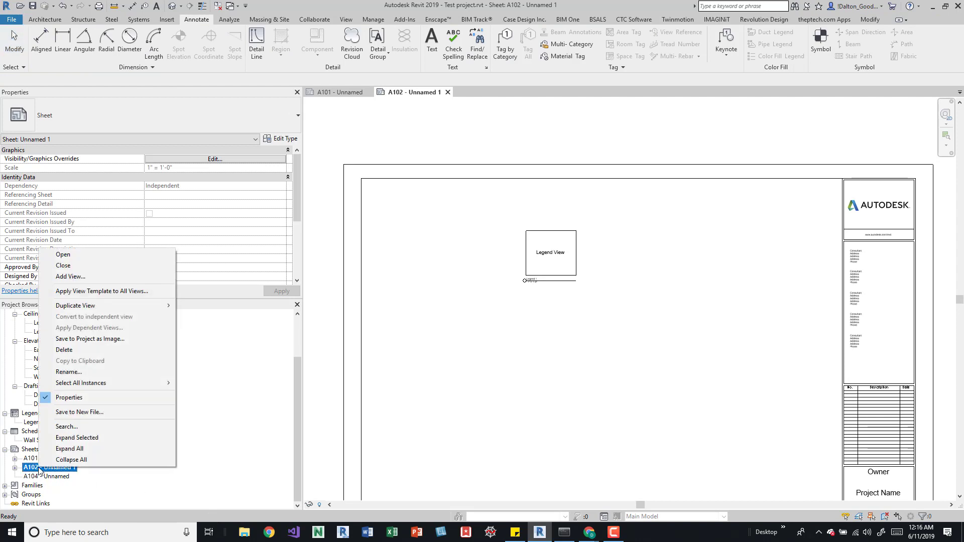
Box-select and inspect the plan and legend viewports on A102, then clear the selection.
{"action": "left_click", "coordinate": [504, 371]}
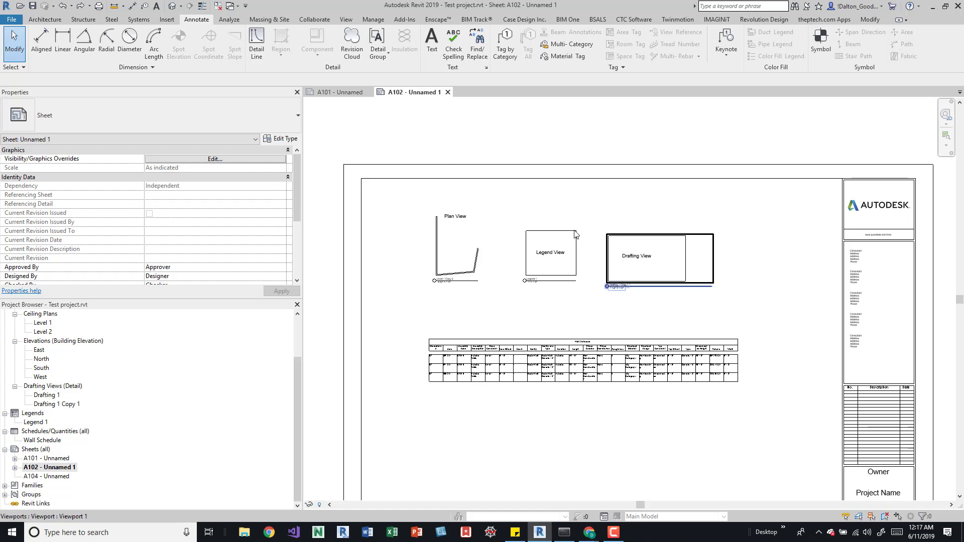
{"action": "left_click_drag", "start_coordinate": [573, 216], "coordinate": [439, 287]}
{"action": "scroll", "coordinate": [482, 253], "scroll_direction": "up", "scroll_amount": 2}
{"action": "key", "text": "Escape"}
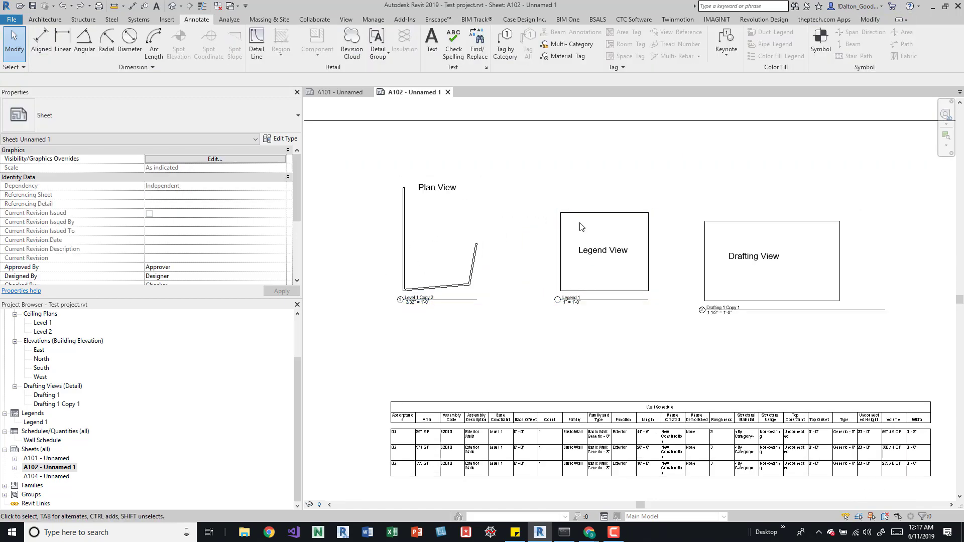
{"action": "scroll", "coordinate": [578, 231], "scroll_direction": "down", "scroll_amount": 2}
{"action": "middle_click_drag", "start_coordinate": [460, 283], "coordinate": [587, 282]}
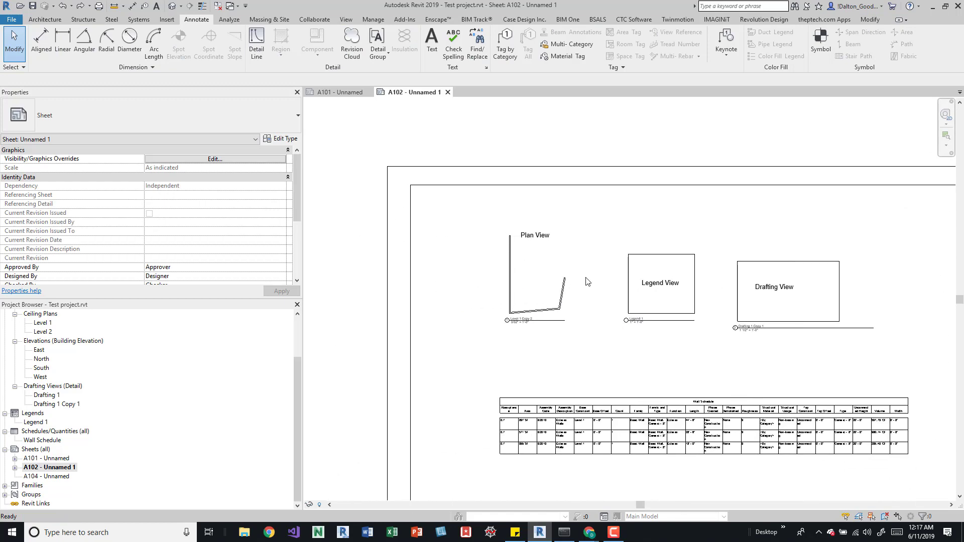
{"action": "scroll", "coordinate": [596, 279], "scroll_direction": "up", "scroll_amount": 2}
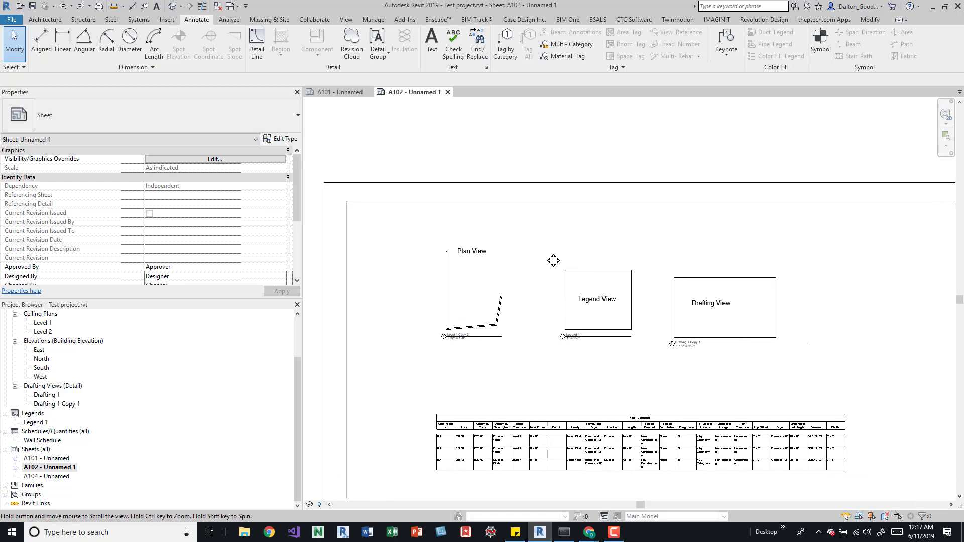
{"action": "left_click", "coordinate": [481, 294]}
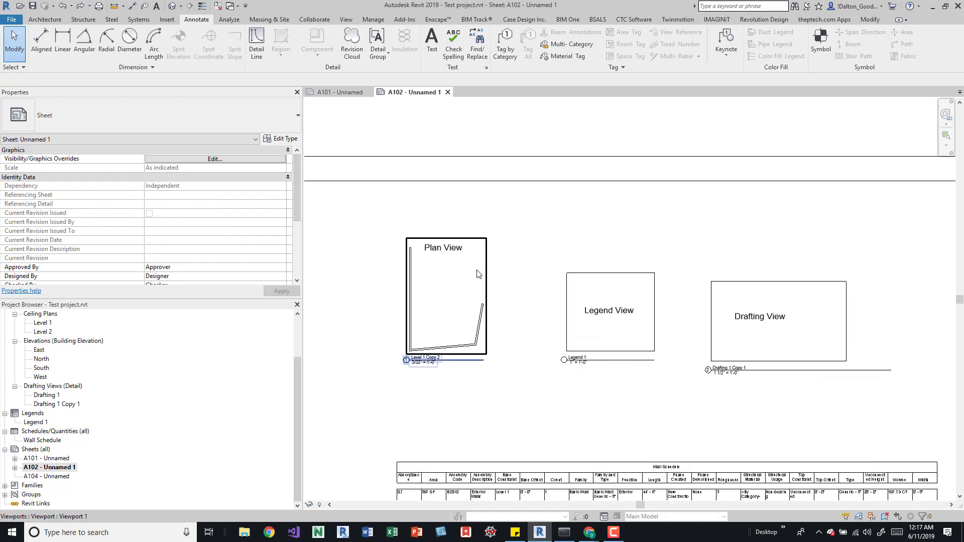
{"action": "key", "text": "Escape"}
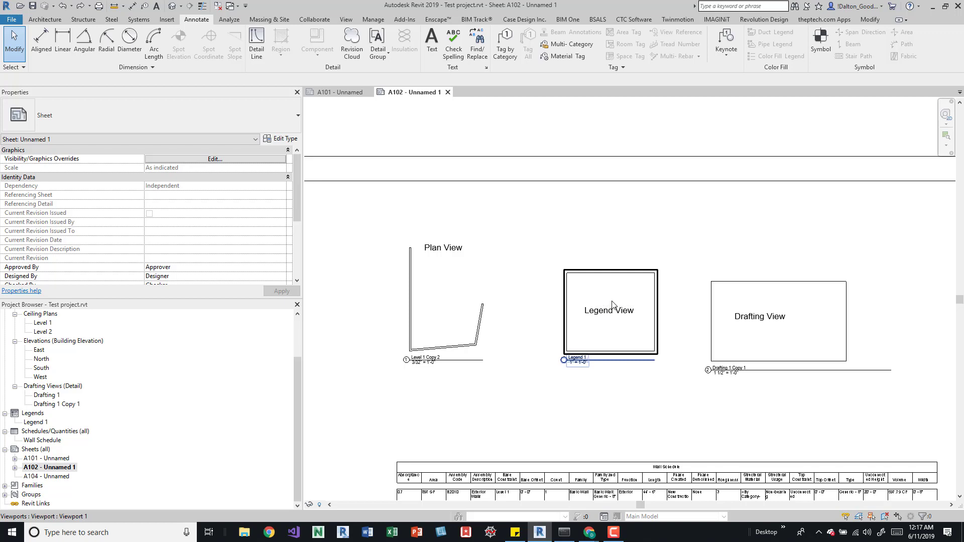
Select the legend and plan viewports on A102, then clear the selection.
{"action": "scroll", "coordinate": [604, 291], "scroll_direction": "down", "scroll_amount": 2}
{"action": "left_click", "coordinate": [617, 281]}
{"action": "left_click", "coordinate": [477, 317], "text": "ctrl"}
{"action": "left_click", "coordinate": [443, 327]}
{"action": "right_click", "coordinate": [50, 467]}
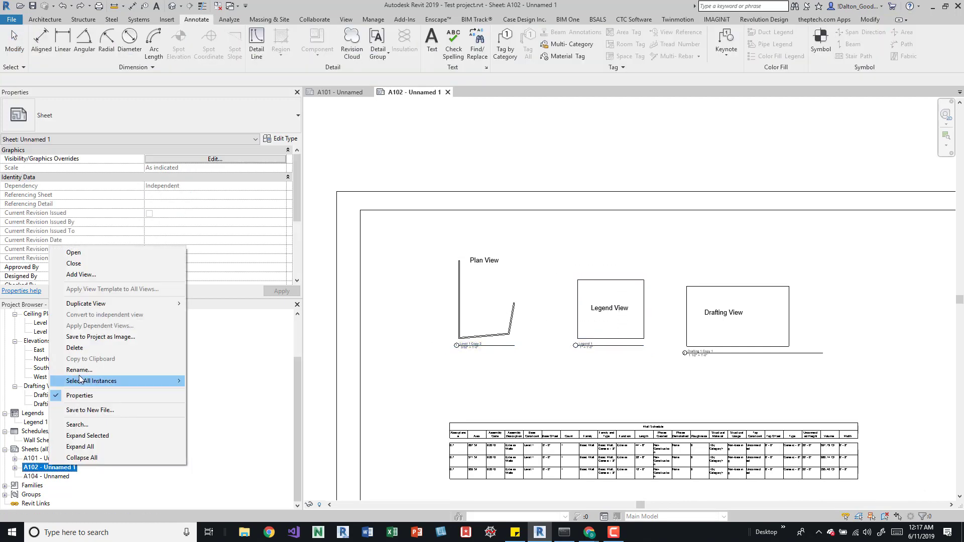
{"action": "left_click", "coordinate": [609, 284]}
Delete the plan and legend viewports and copy sheet A102 to the clipboard.
{"action": "left_click_drag", "start_coordinate": [614, 255], "coordinate": [483, 351]}
{"action": "key", "text": "Delete"}
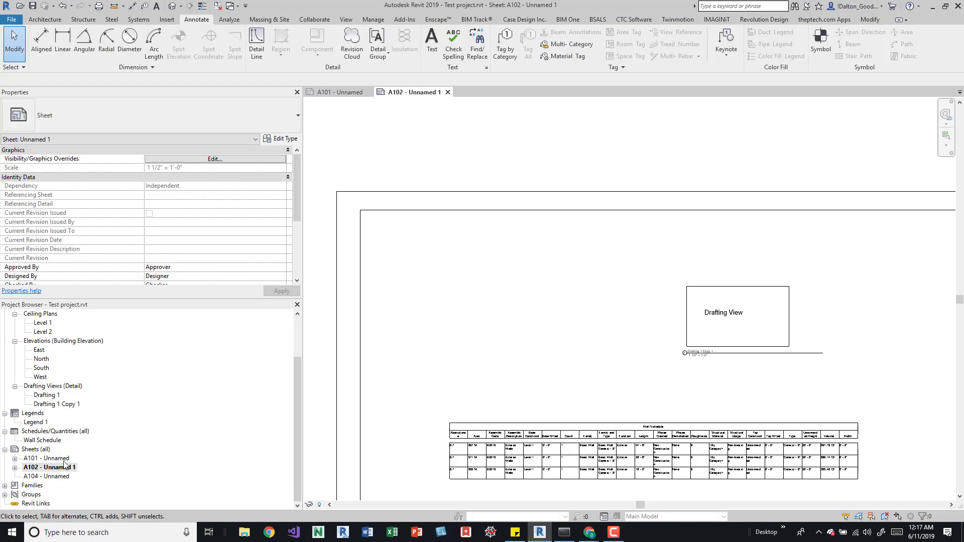
{"action": "right_click", "coordinate": [61, 467]}
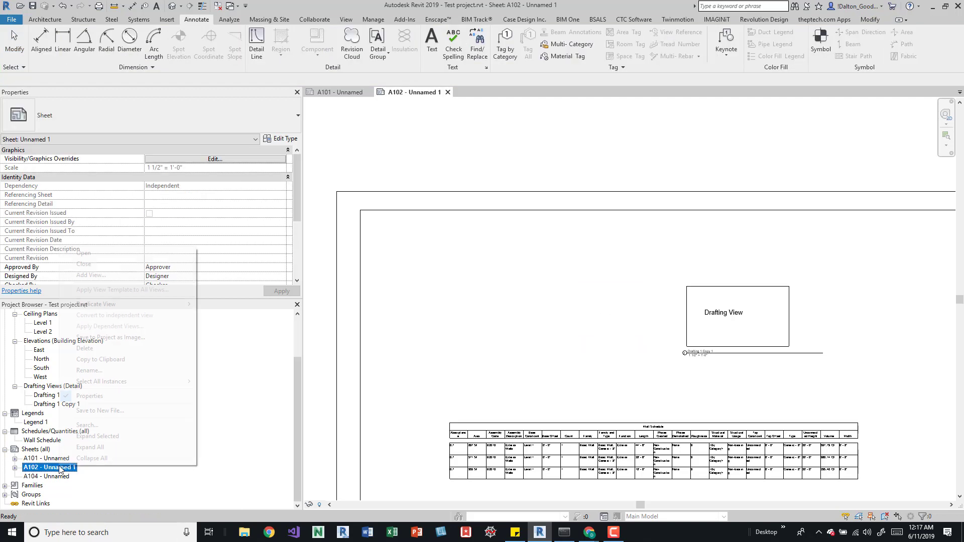
{"action": "left_click", "coordinate": [127, 360]}
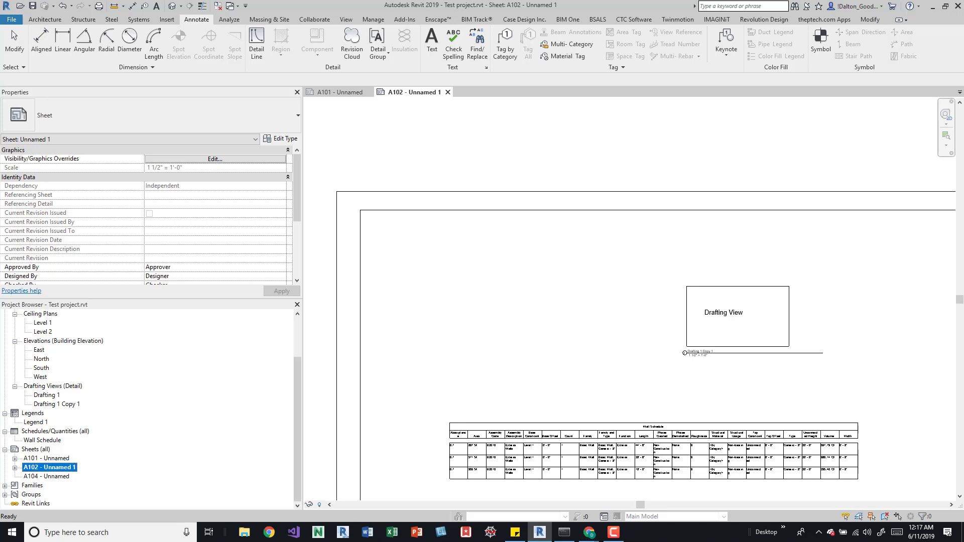
Review the sheet, then return to A102 and select its legend viewport.
{"action": "middle_click_drag", "start_coordinate": [493, 296], "coordinate": [492, 296]}
{"action": "scroll", "coordinate": [482, 291], "scroll_direction": "down", "scroll_amount": 4}
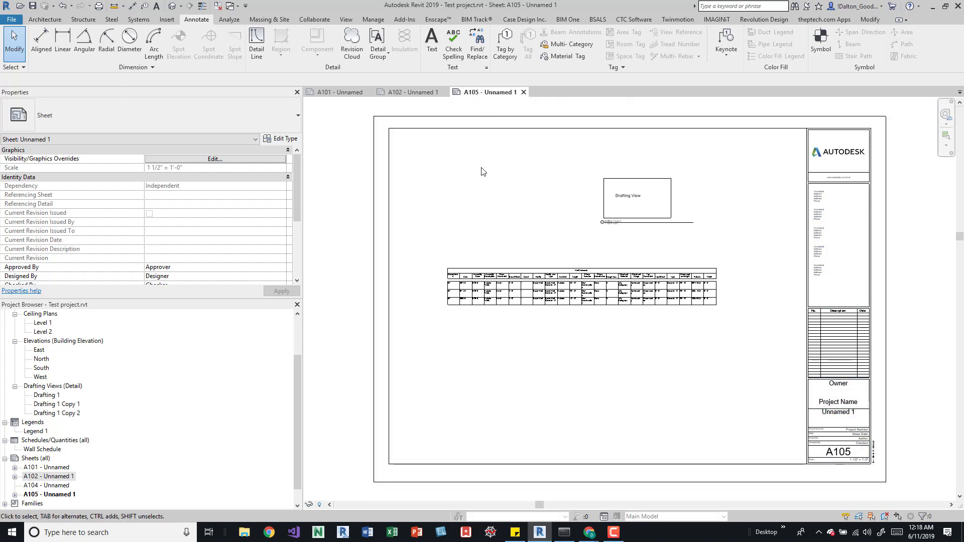
{"action": "scroll", "coordinate": [618, 215], "scroll_direction": "up", "scroll_amount": 2}
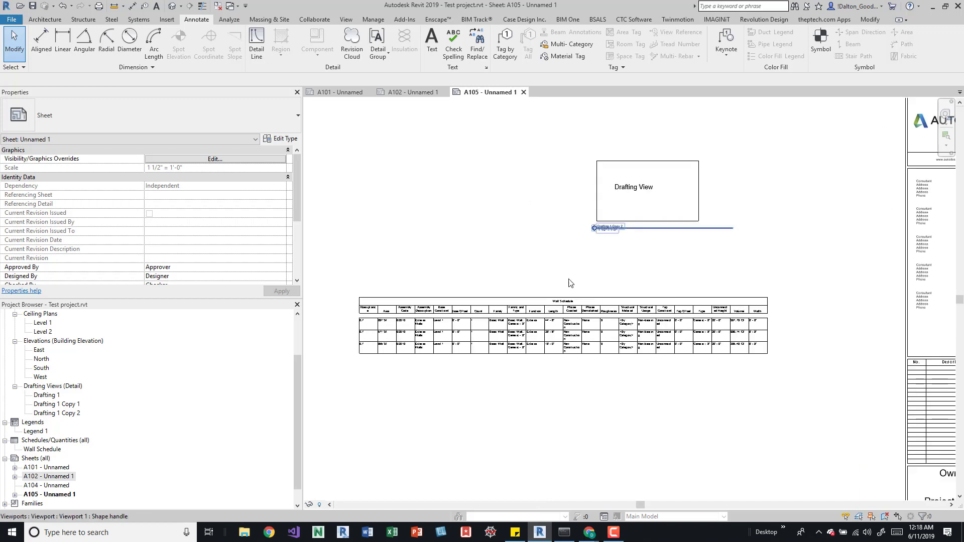
{"action": "scroll", "coordinate": [504, 191], "scroll_direction": "down", "scroll_amount": 1}
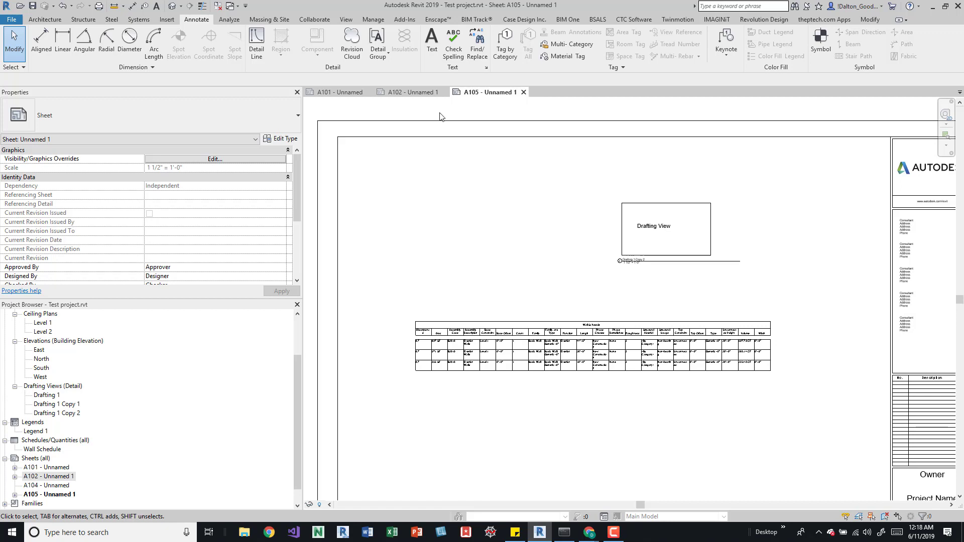
{"action": "left_click", "coordinate": [413, 93]}
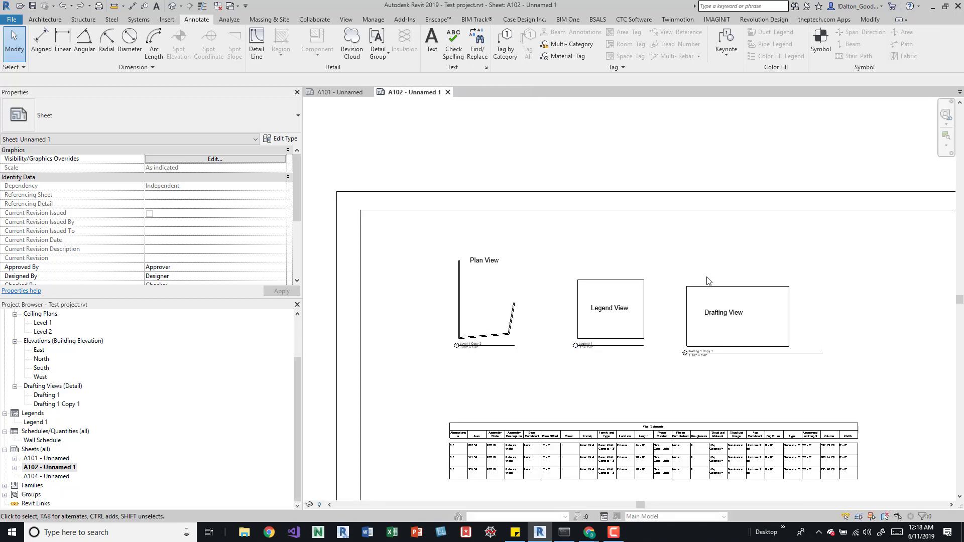
{"action": "scroll", "coordinate": [541, 281], "scroll_direction": "down", "scroll_amount": 3}
{"action": "left_click", "coordinate": [520, 290]}
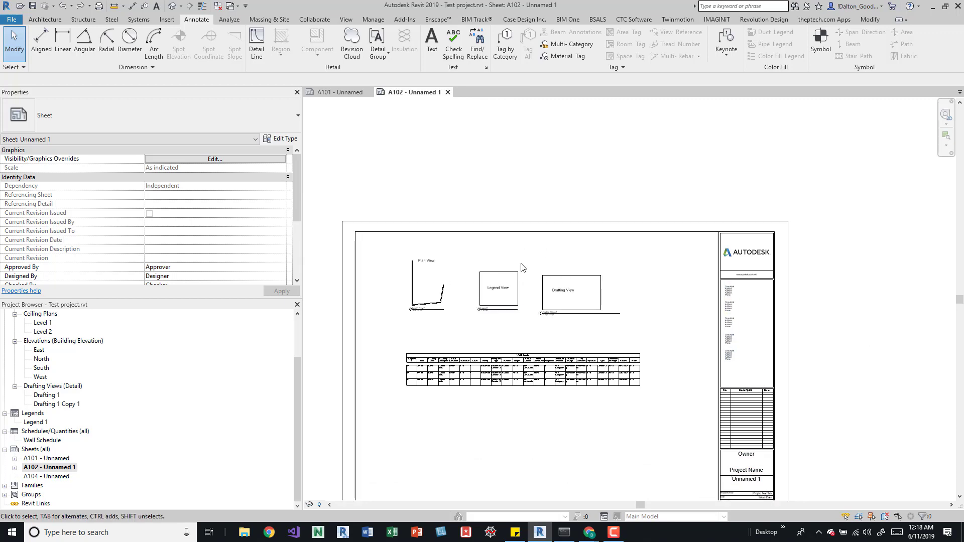
{"action": "scroll", "coordinate": [535, 276], "scroll_direction": "up", "scroll_amount": 2}
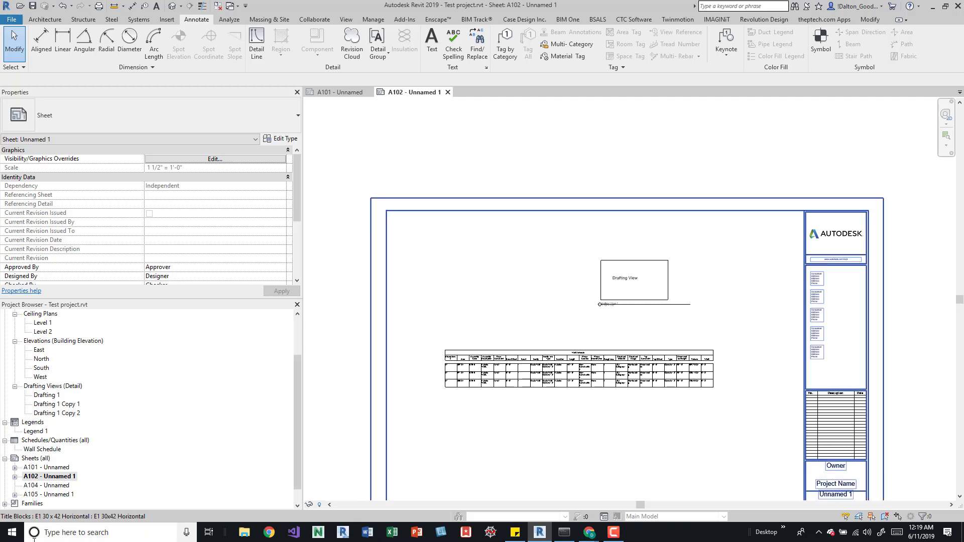
Open sheets A104 and A105, then close A104 so A105 stays open.
{"action": "double_click", "coordinate": [45, 486]}
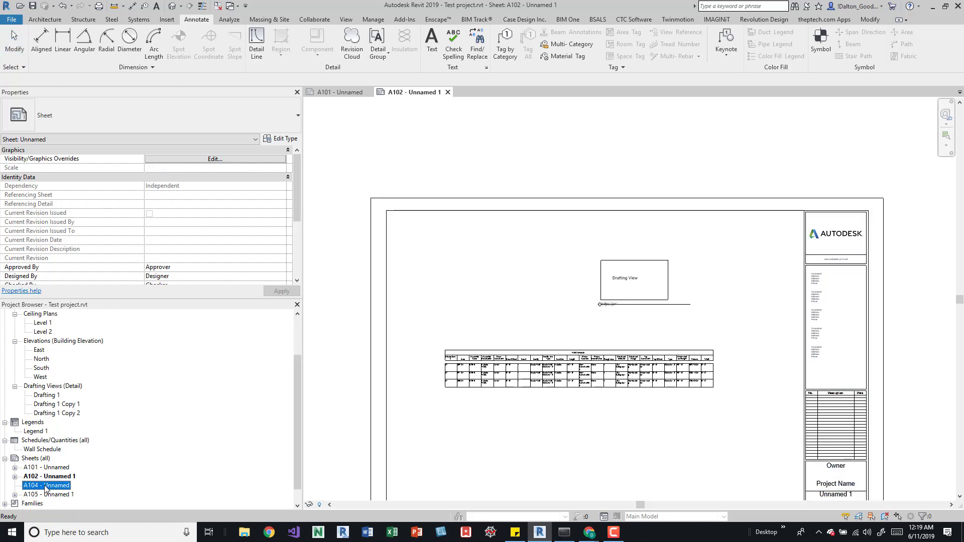
{"action": "double_click", "coordinate": [62, 495]}
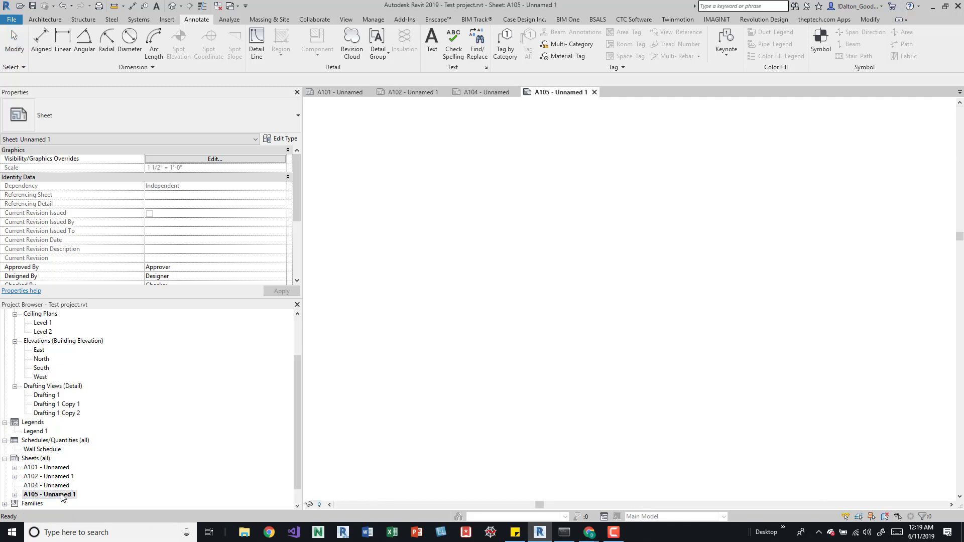
{"action": "left_click", "coordinate": [516, 92]}
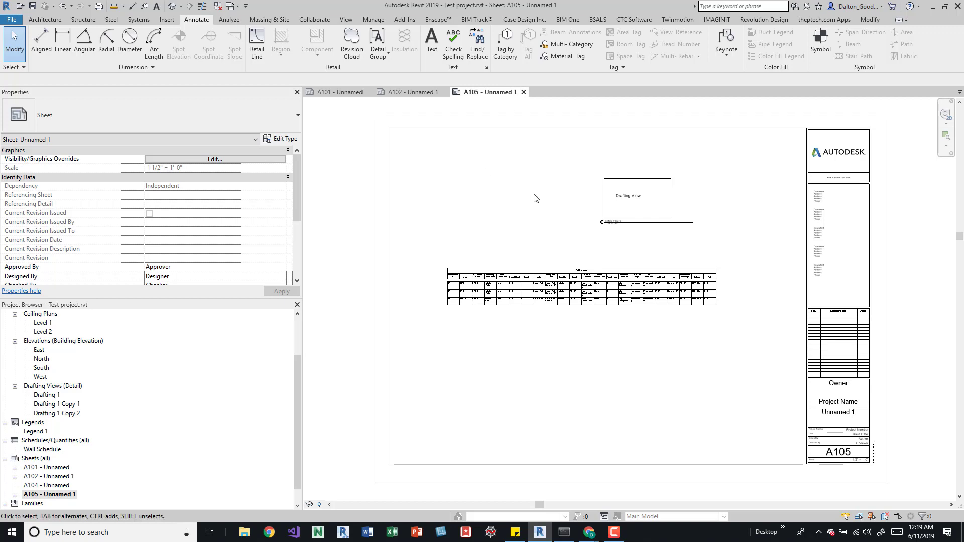
Place the Level 1 Copy 2 plan and Legend 1 on sheet A105.
{"action": "scroll", "coordinate": [48, 320], "scroll_direction": "up", "scroll_amount": 3}
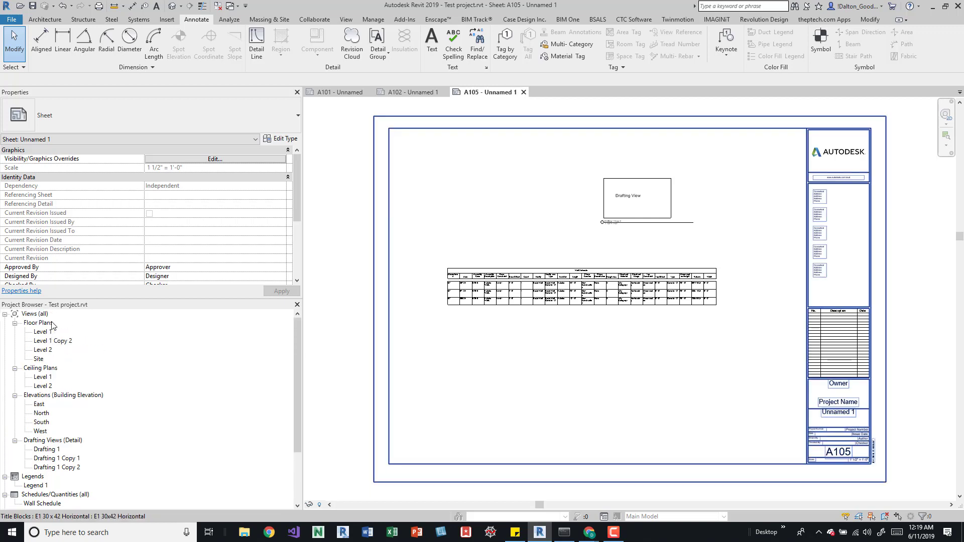
{"action": "left_click_drag", "start_coordinate": [53, 341], "coordinate": [484, 173]}
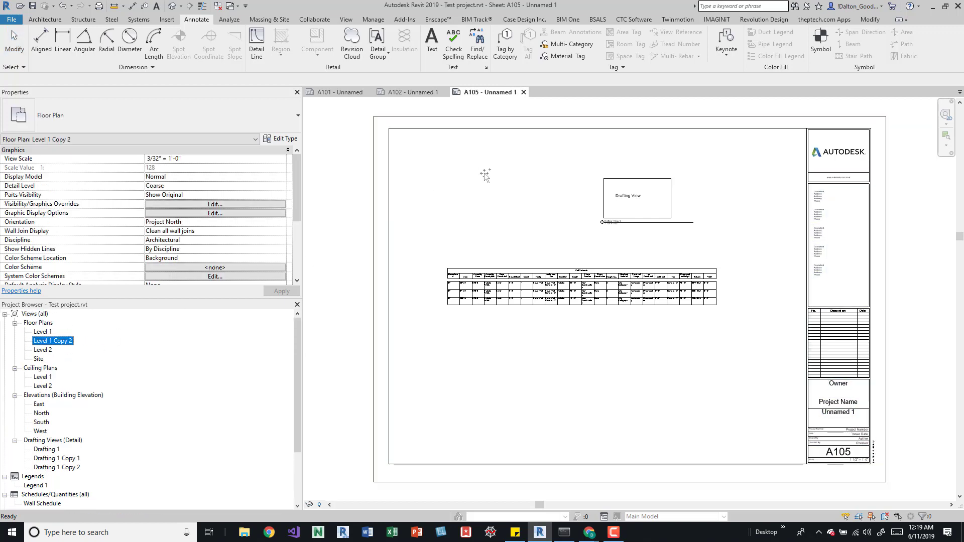
{"action": "left_click", "coordinate": [538, 191]}
{"action": "scroll", "coordinate": [75, 402], "scroll_direction": "down", "scroll_amount": 3}
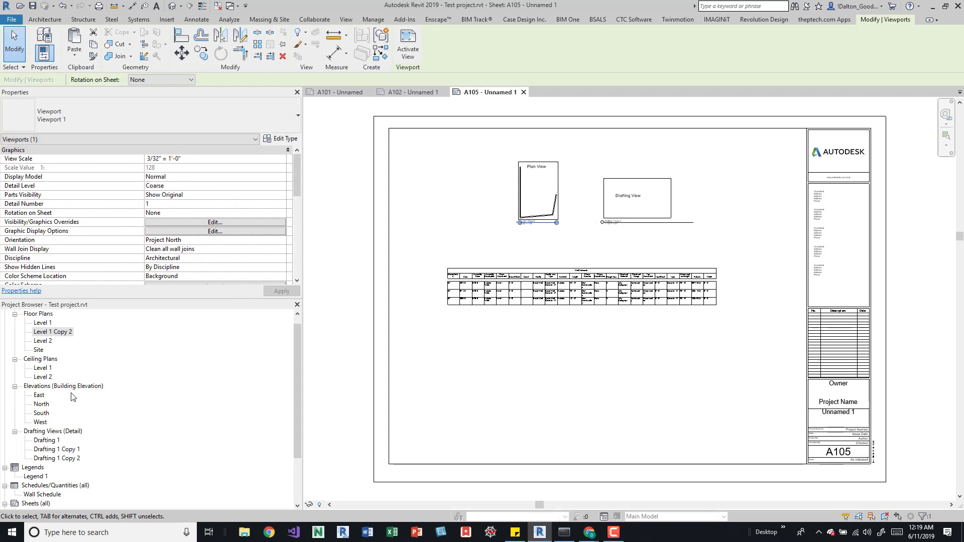
{"action": "scroll", "coordinate": [72, 397], "scroll_direction": "up", "scroll_amount": 3}
{"action": "scroll", "coordinate": [73, 397], "scroll_direction": "down", "scroll_amount": 3}
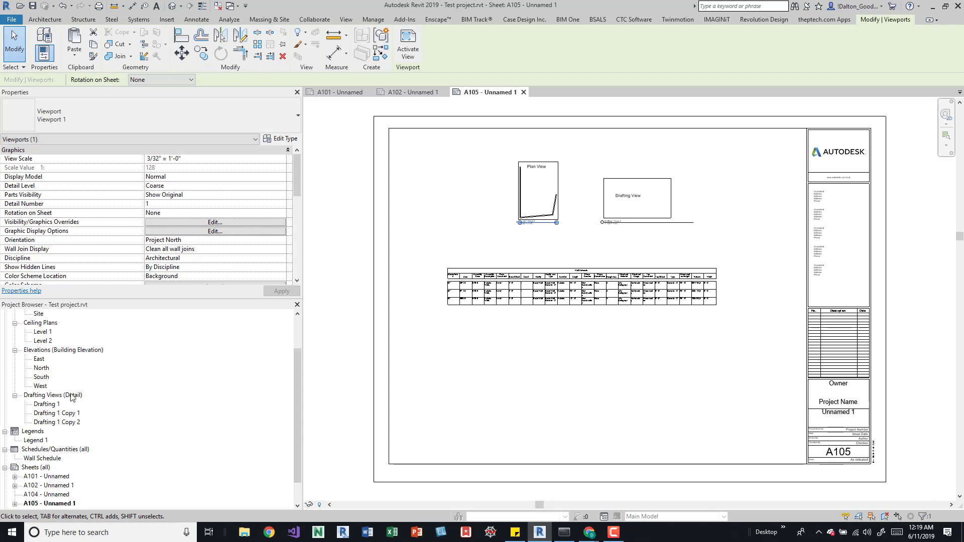
{"action": "left_click_drag", "start_coordinate": [33, 422], "coordinate": [558, 220]}
{"action": "left_click", "coordinate": [551, 209]}
Line the plan and legend viewports up in a row beside the drafting view.
{"action": "left_click", "coordinate": [581, 157]}
{"action": "left_click", "coordinate": [540, 166]}
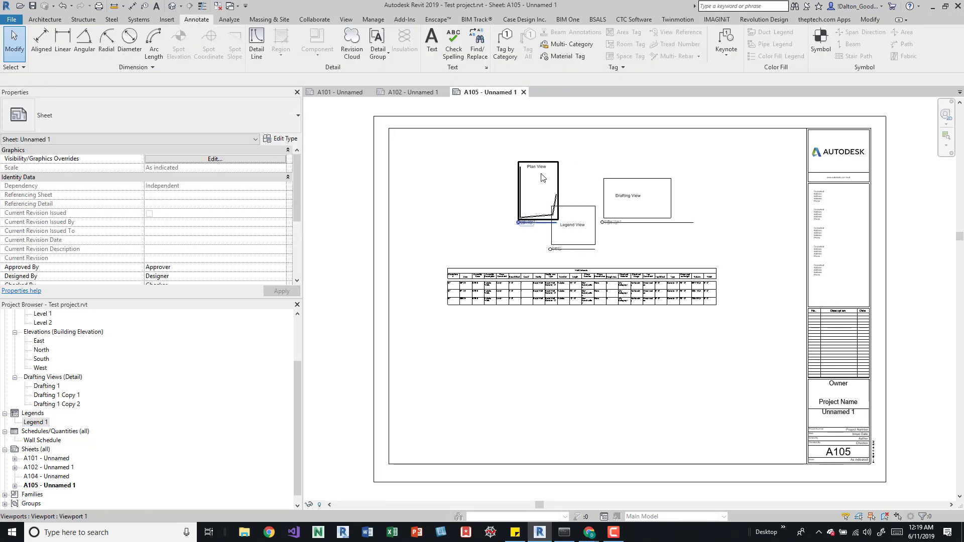
{"action": "left_click_drag", "start_coordinate": [542, 166], "coordinate": [508, 173]}
{"action": "left_click", "coordinate": [573, 231]}
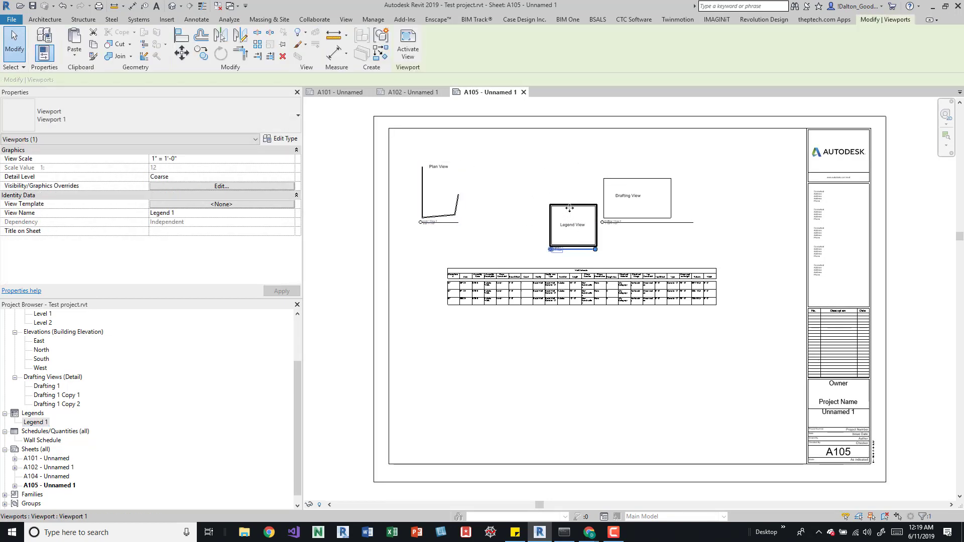
{"action": "left_click_drag", "start_coordinate": [572, 231], "coordinate": [556, 204]}
{"action": "left_click", "coordinate": [456, 198]}
{"action": "mouse_move", "coordinate": [456, 198]}
{"action": "left_mouse_down"}
{"action": "mouse_move", "coordinate": [475, 185]}
{"action": "mouse_move", "coordinate": [497, 201]}
{"action": "left_mouse_up"}
{"action": "left_click", "coordinate": [547, 164]}
Crossing-select the legend, drafting viewport and wall schedule on sheet A105.
{"action": "scroll", "coordinate": [547, 165], "scroll_direction": "up", "scroll_amount": 3}
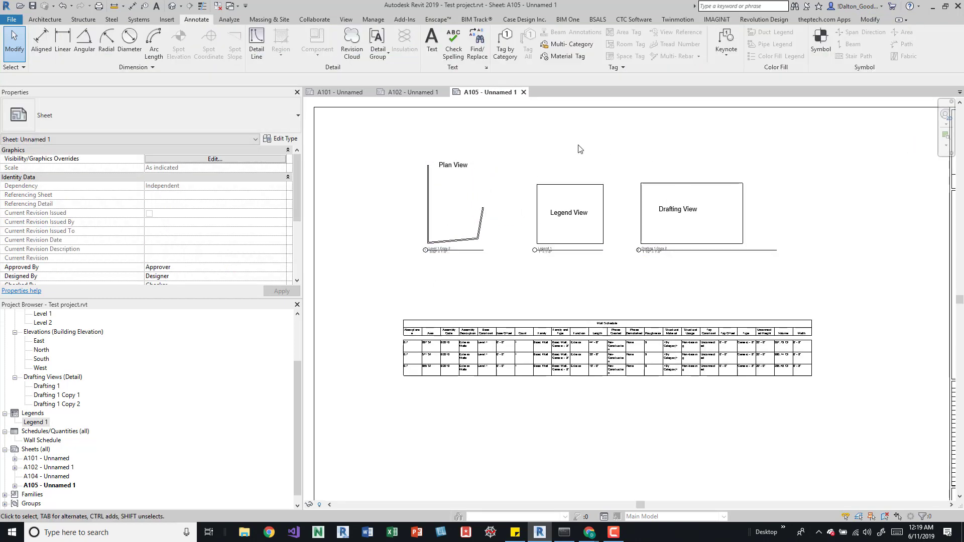
{"action": "scroll", "coordinate": [577, 171], "scroll_direction": "up", "scroll_amount": 2}
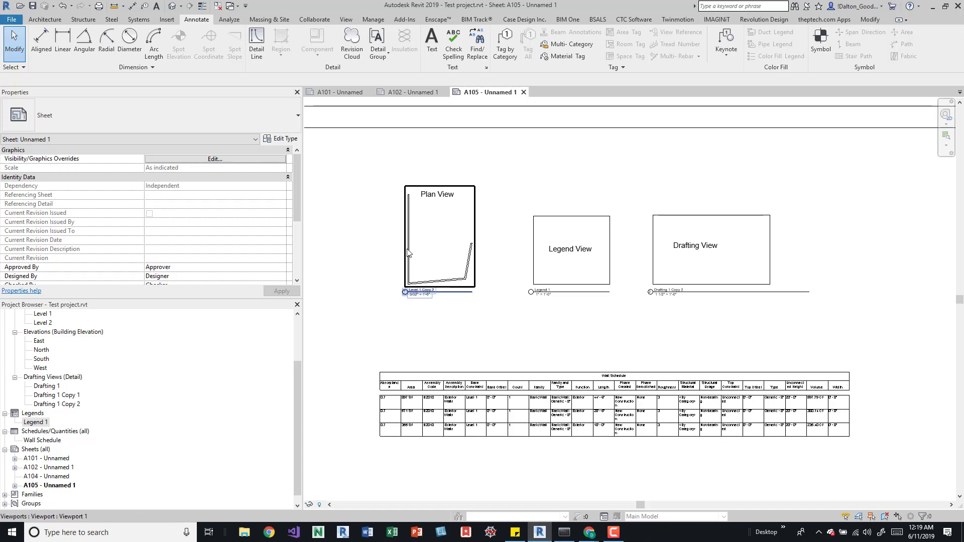
{"action": "scroll", "coordinate": [486, 192], "scroll_direction": "down", "scroll_amount": 2}
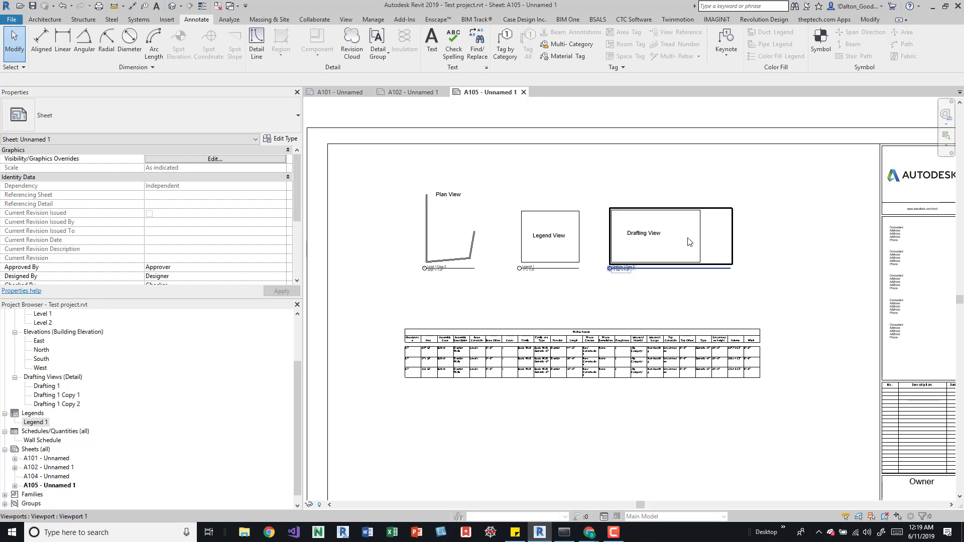
{"action": "left_click", "coordinate": [36, 422]}
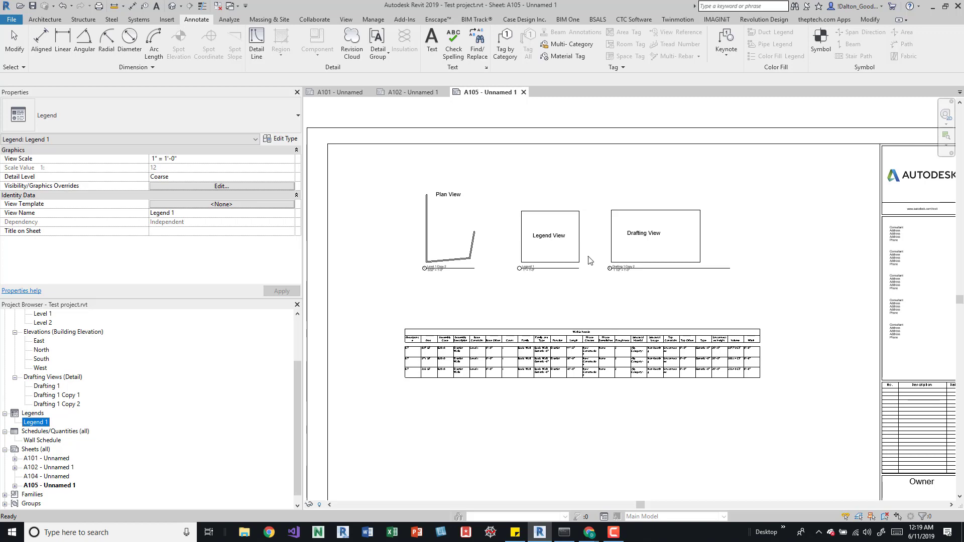
{"action": "left_click", "coordinate": [586, 289]}
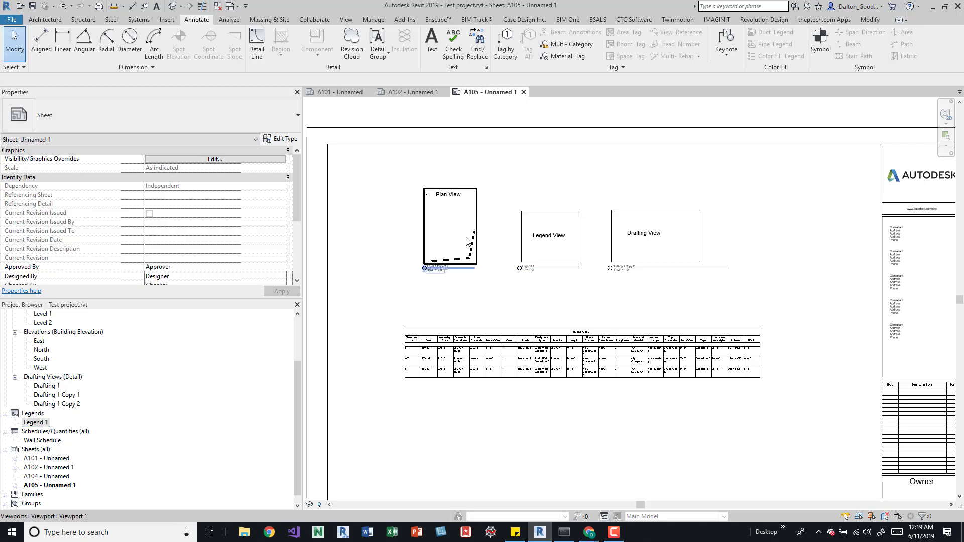
{"action": "left_click_drag", "start_coordinate": [737, 180], "coordinate": [546, 391]}
Delete the legend, drafting viewport and wall schedule from sheet A105.
{"action": "key", "text": "Delete"}
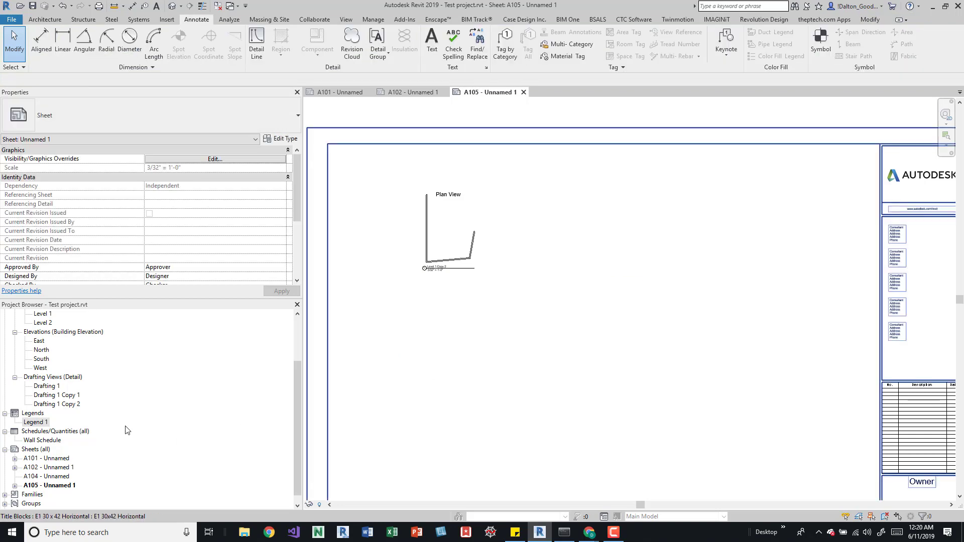
{"action": "scroll", "coordinate": [108, 398], "scroll_direction": "down", "scroll_amount": 1}
{"action": "right_click", "coordinate": [49, 477]}
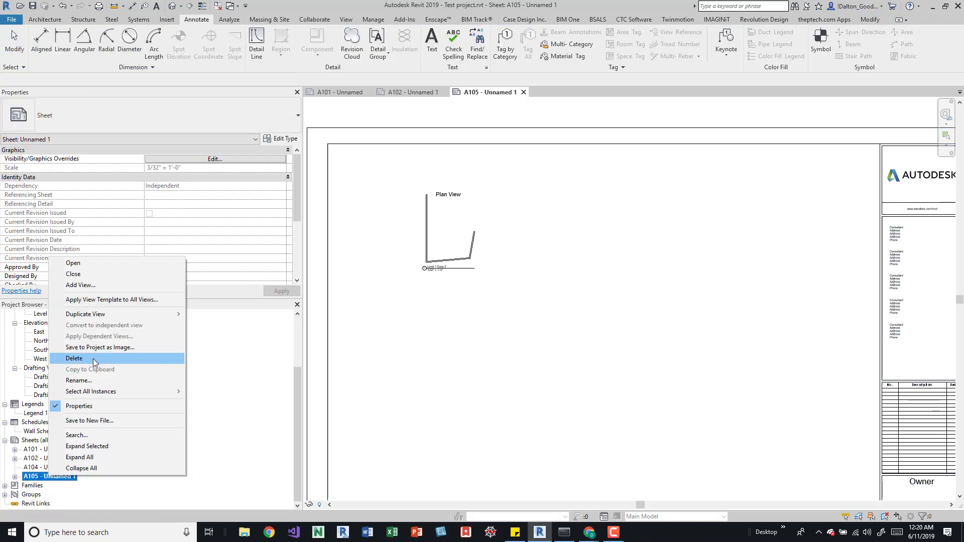
{"action": "key", "text": "Escape"}
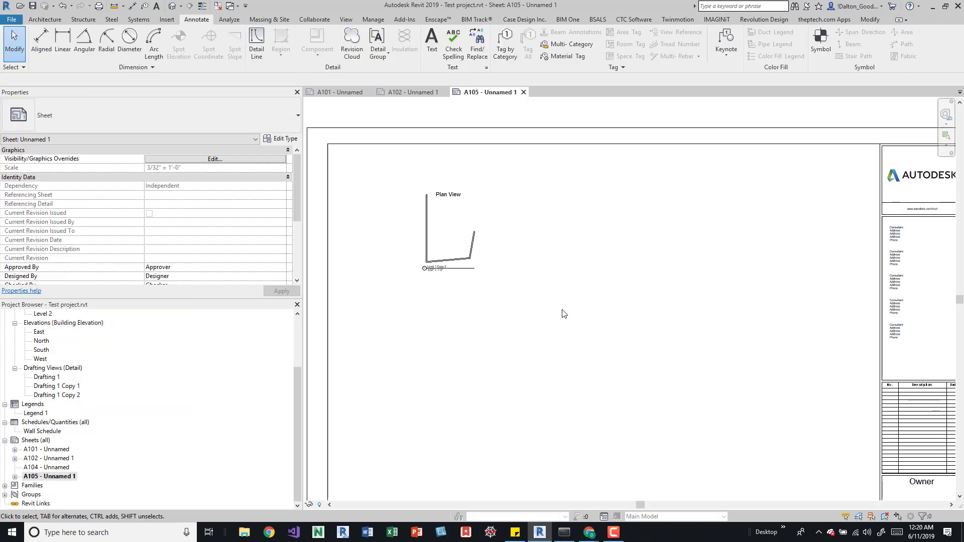
Undo the deletion to restore the three views, then undo an accidental title block move.
{"action": "key", "text": "ctrl+z"}
{"action": "left_click", "coordinate": [785, 145]}
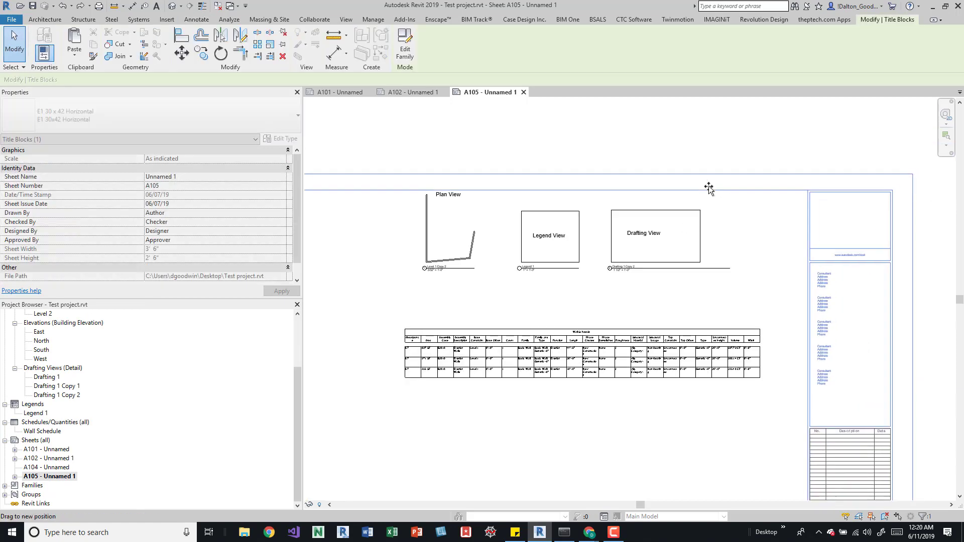
{"action": "key", "text": "ctrl+z"}
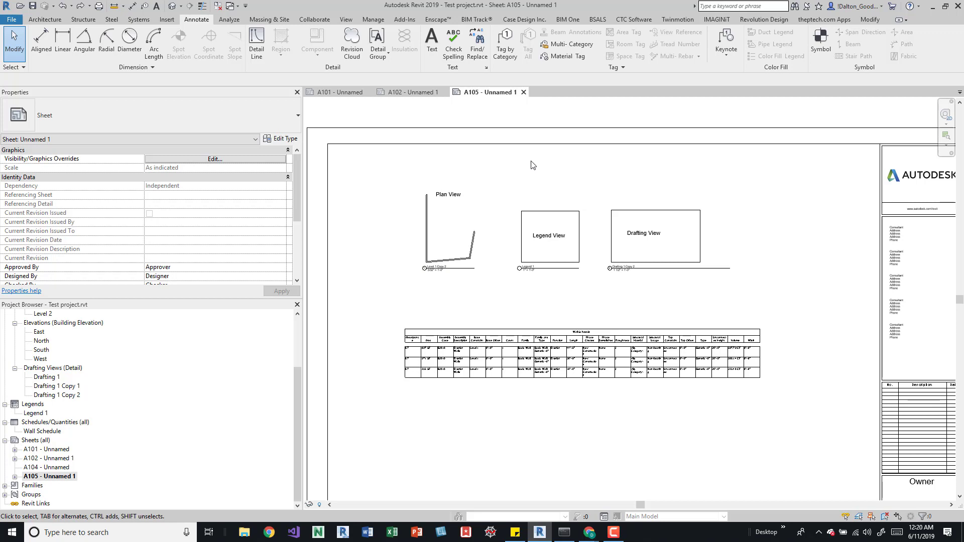
{"action": "left_click", "coordinate": [527, 250]}
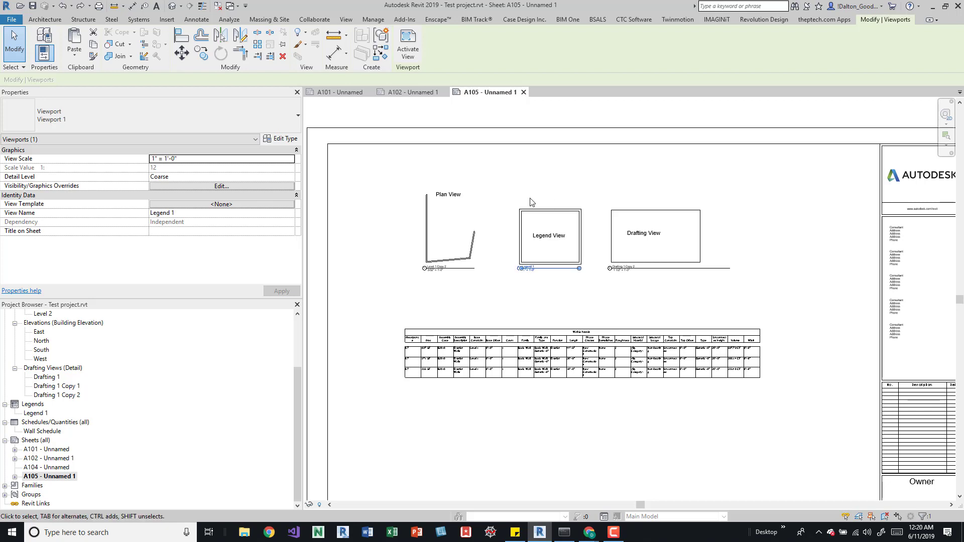
{"action": "left_click", "coordinate": [44, 414]}
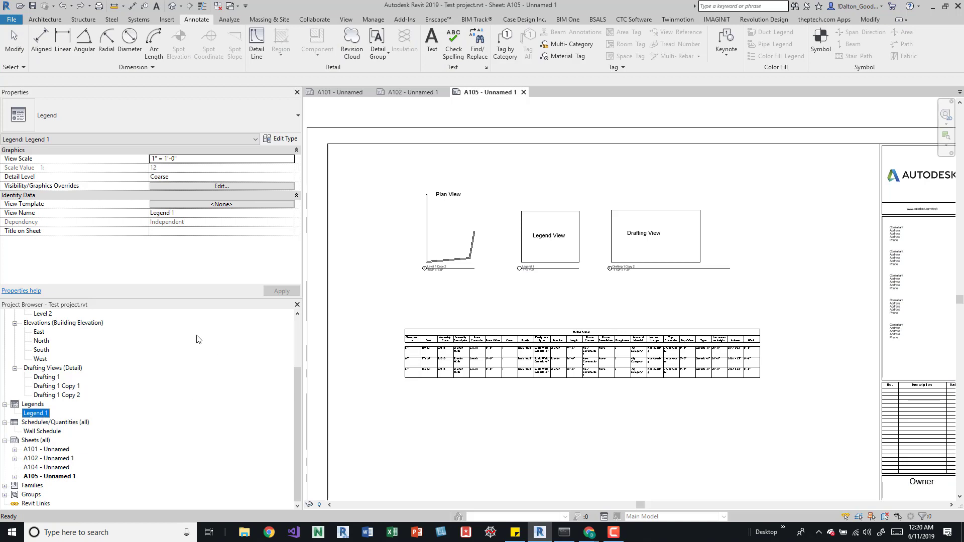
{"action": "left_click", "coordinate": [538, 250]}
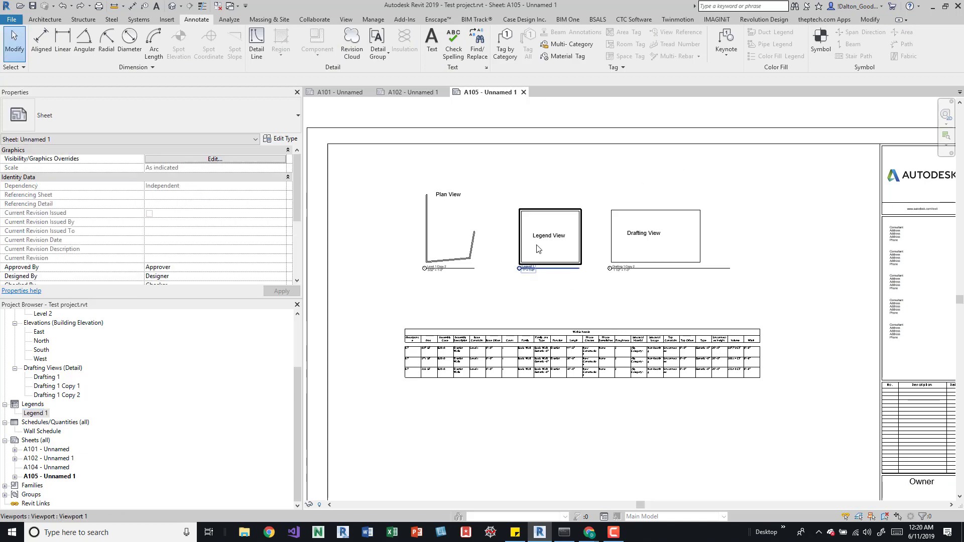
{"action": "scroll", "coordinate": [548, 246], "scroll_direction": "down", "scroll_amount": 1}
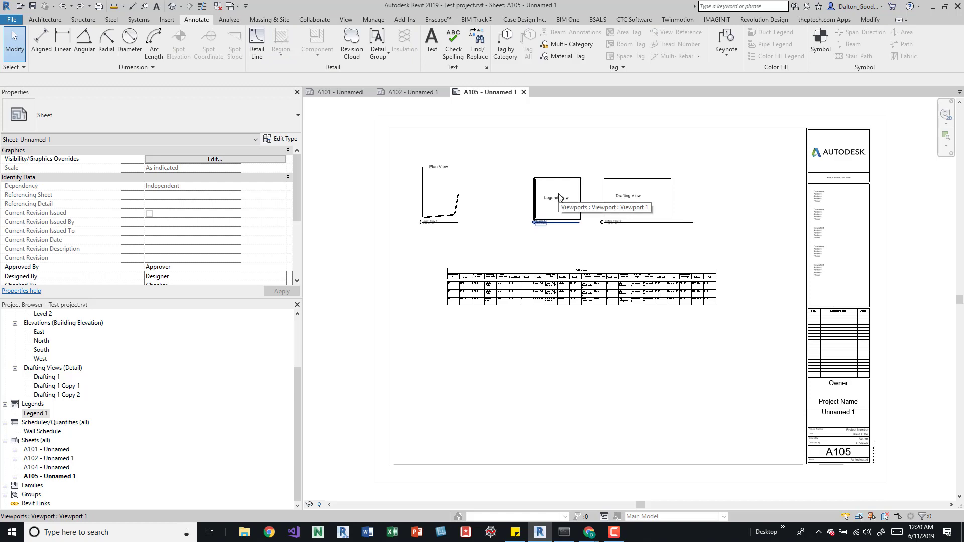
{"action": "scroll", "coordinate": [556, 183], "scroll_direction": "up", "scroll_amount": 2}
{"action": "middle_click_drag", "start_coordinate": [556, 162], "coordinate": [537, 226]}
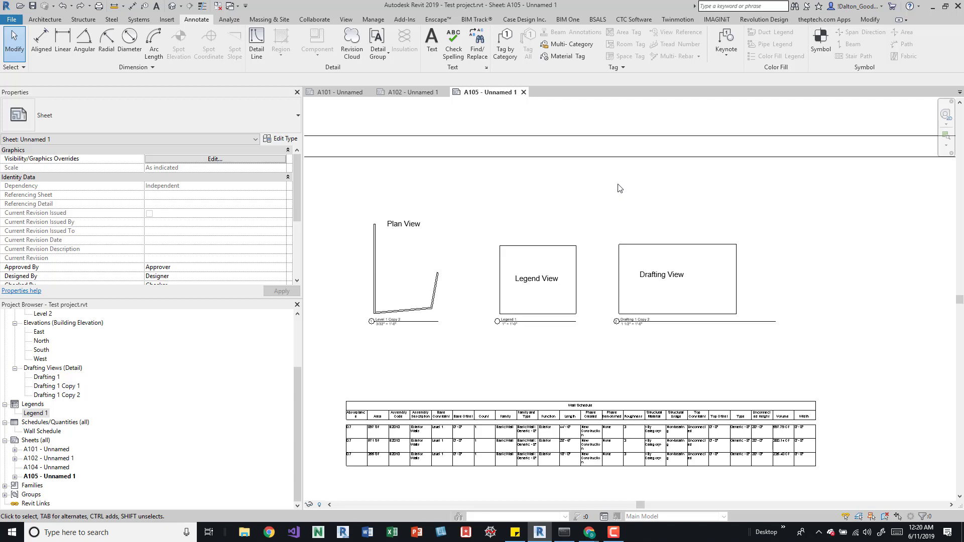
{"action": "scroll", "coordinate": [621, 202], "scroll_direction": "up", "scroll_amount": 1}
{"action": "scroll", "coordinate": [607, 232], "scroll_direction": "down", "scroll_amount": 2}
{"action": "scroll", "coordinate": [608, 230], "scroll_direction": "down", "scroll_amount": 1}
{"action": "scroll", "coordinate": [609, 216], "scroll_direction": "up", "scroll_amount": 2}
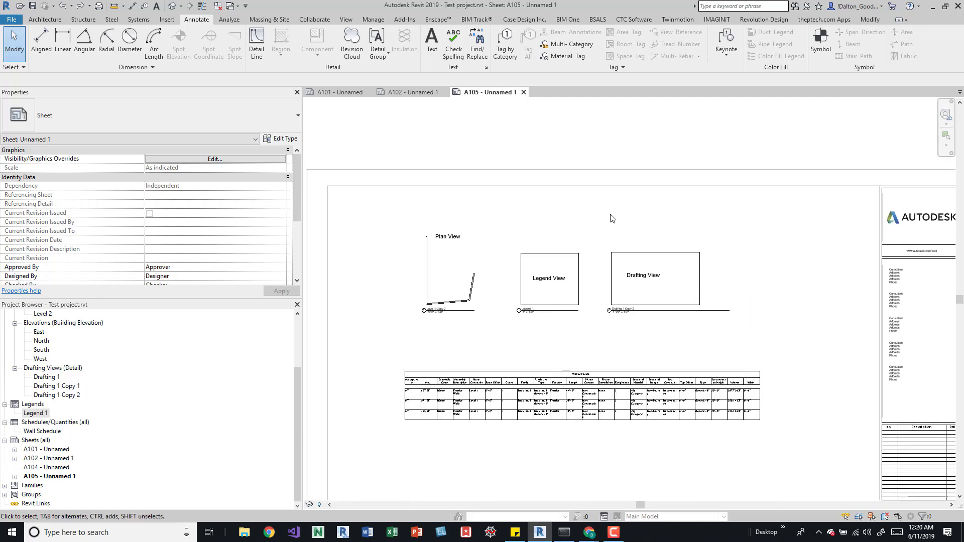
{"action": "left_click", "coordinate": [692, 263]}
{"action": "middle_click_drag", "start_coordinate": [692, 263], "coordinate": [648, 250]}
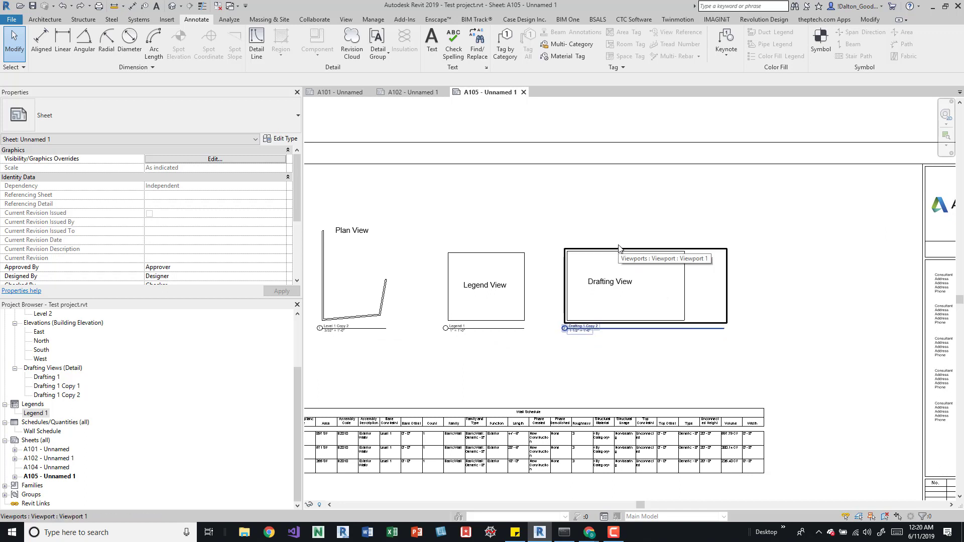
{"action": "left_click", "coordinate": [506, 274]}
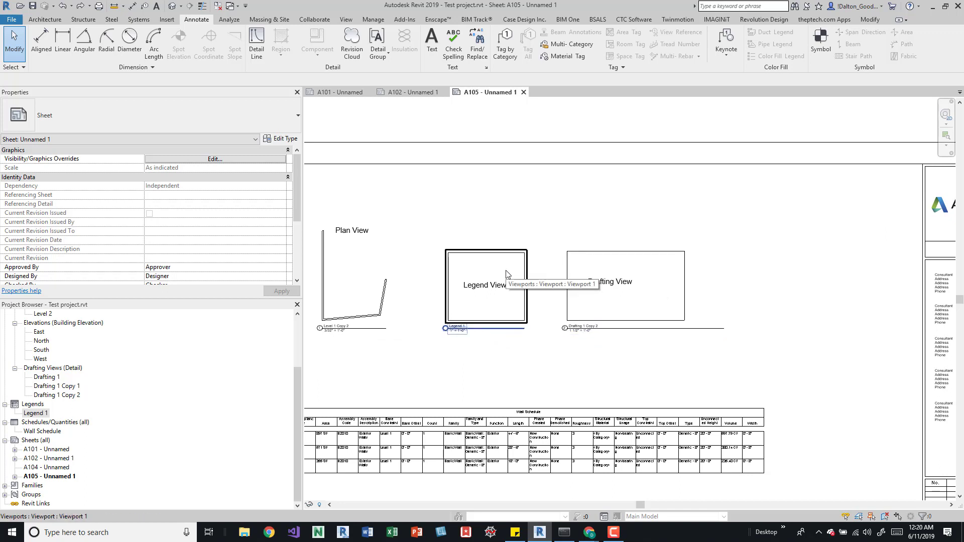
{"action": "left_click", "coordinate": [480, 209]}
{"action": "middle_click_drag", "start_coordinate": [498, 216], "coordinate": [573, 237]}
{"action": "left_click", "coordinate": [404, 323]}
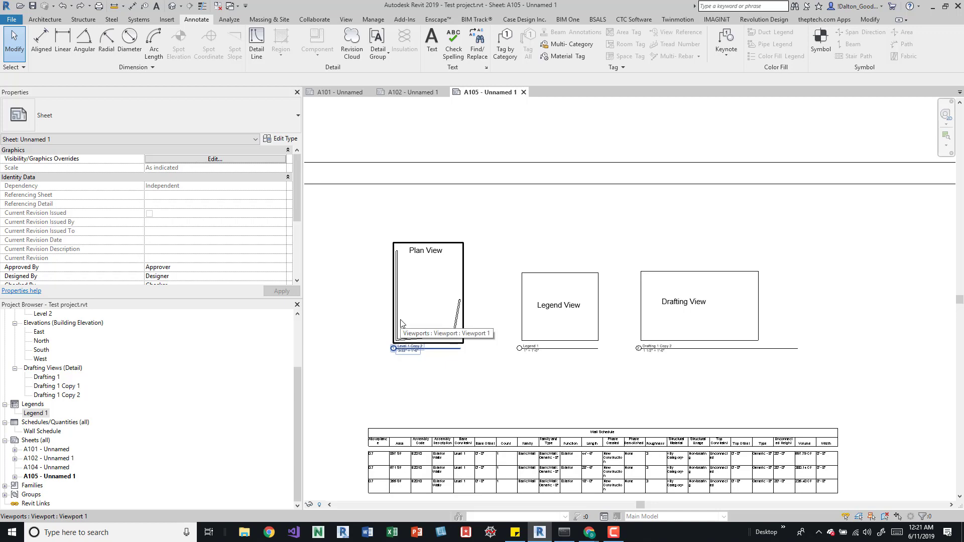
{"action": "left_click", "coordinate": [424, 384]}
{"action": "scroll", "coordinate": [499, 319], "scroll_direction": "down", "scroll_amount": 3}
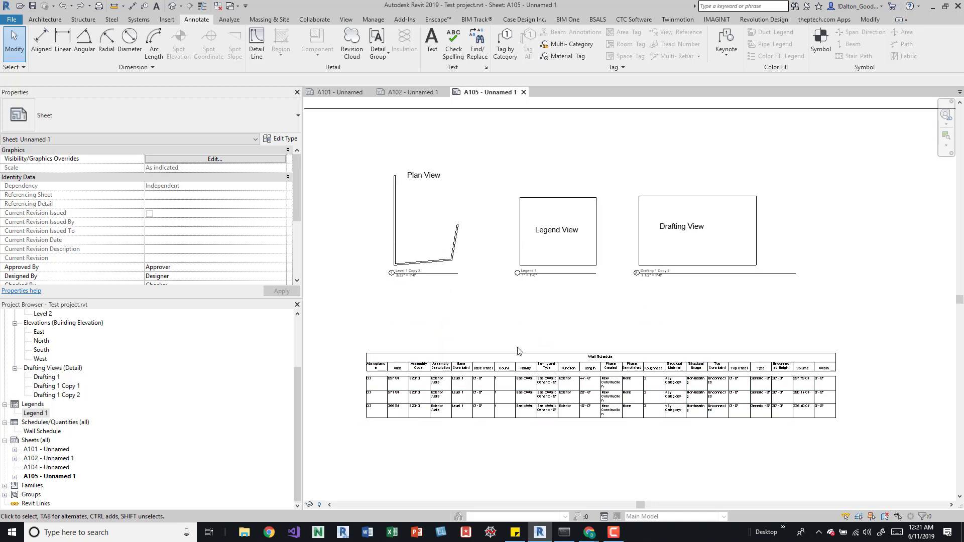
{"action": "left_click", "coordinate": [605, 352]}
{"action": "left_click", "coordinate": [542, 308]}
Delete the plan and legend viewports from sheet A105, keeping the drafting view and wall schedule.
{"action": "scroll", "coordinate": [542, 312], "scroll_direction": "down", "scroll_amount": 1}
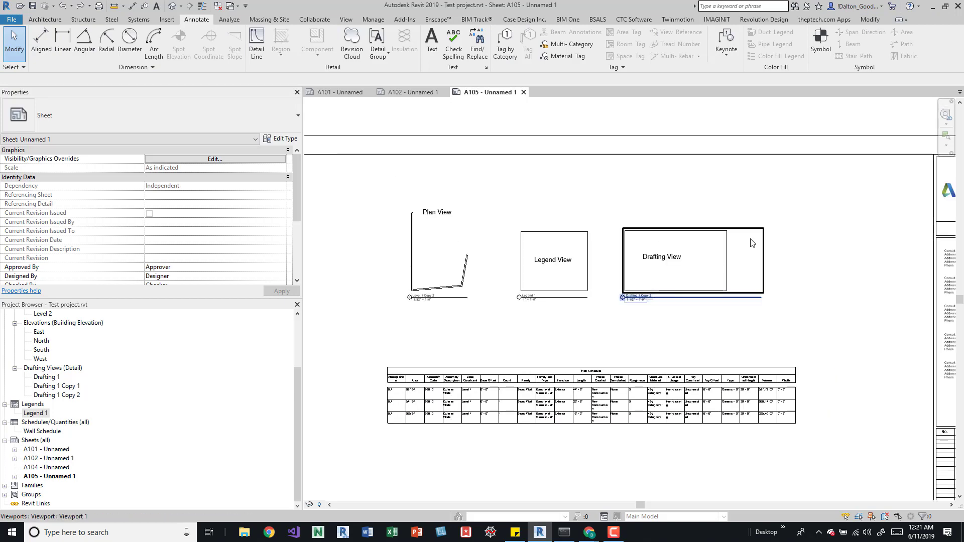
{"action": "left_click", "coordinate": [634, 270]}
{"action": "left_click_drag", "start_coordinate": [600, 224], "coordinate": [433, 285]}
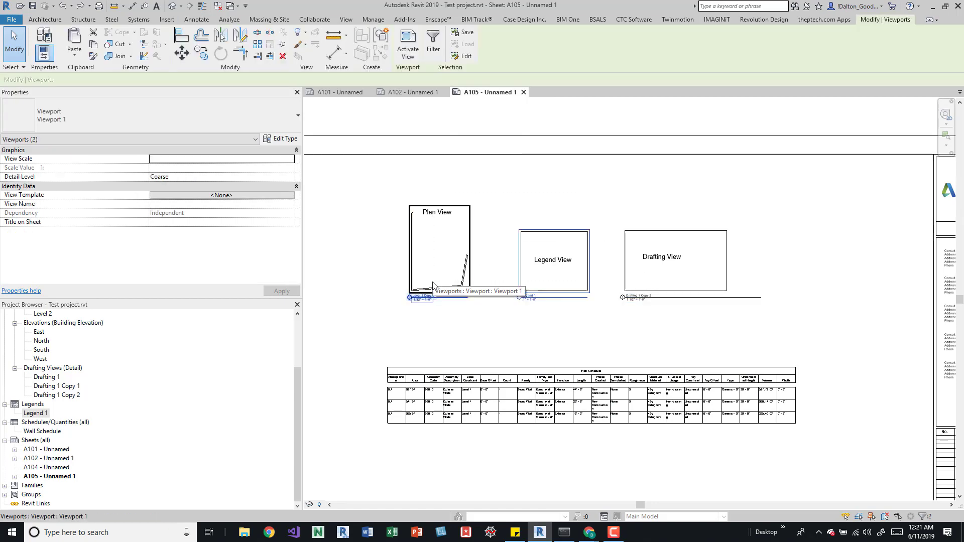
{"action": "key", "text": "Delete"}
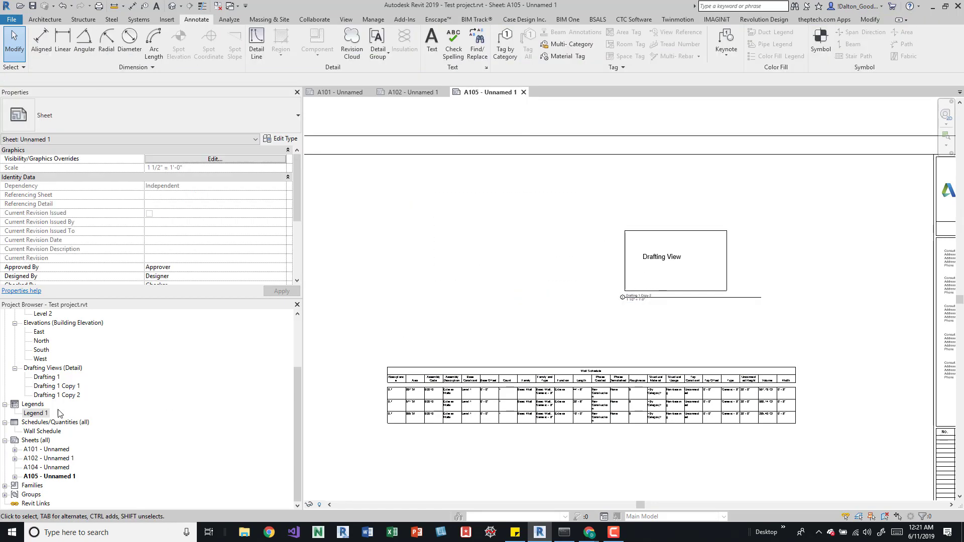
Copy sheet A105 to the clipboard as A106, then undo the pasted A106 sheet.
{"action": "right_click", "coordinate": [67, 475]}
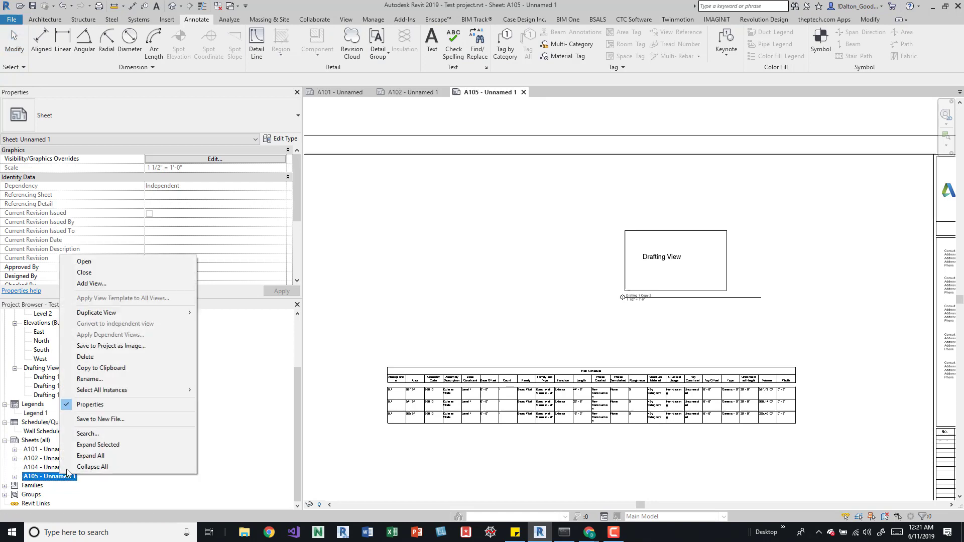
{"action": "left_click", "coordinate": [111, 368]}
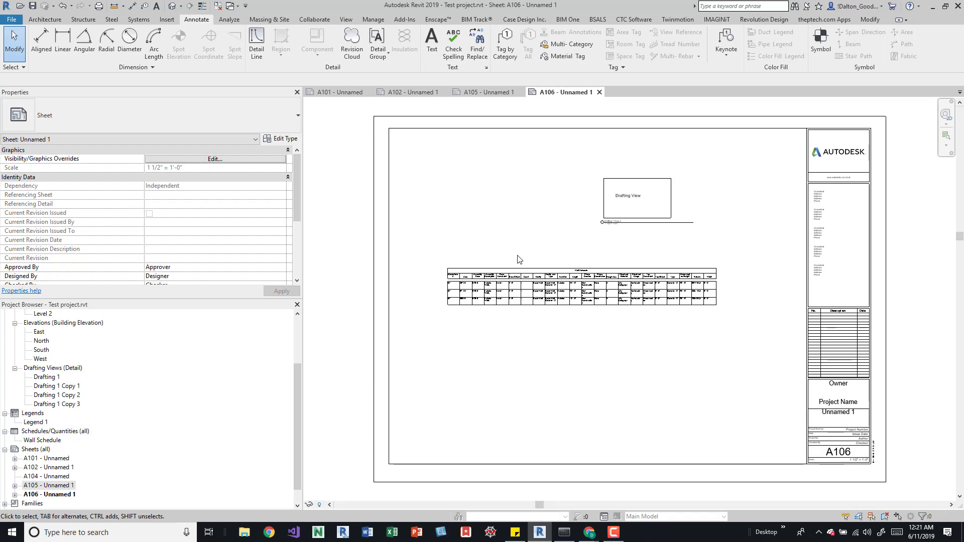
{"action": "key", "text": "ctrl+z"}
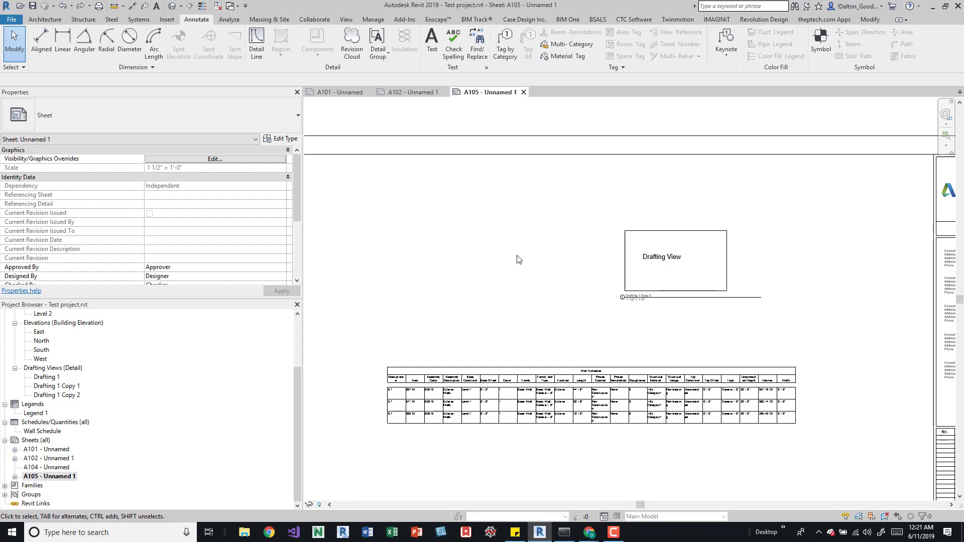